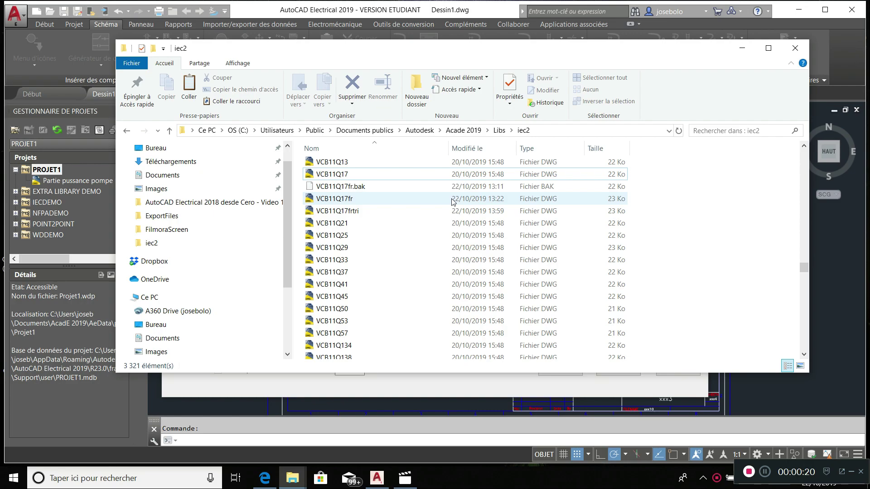
Step: Close the breaker icon's properties and try to insert the three-pole "Magnéto-thermique avec différentiel" breaker
left_click_drag(274, 59, 303, 338)
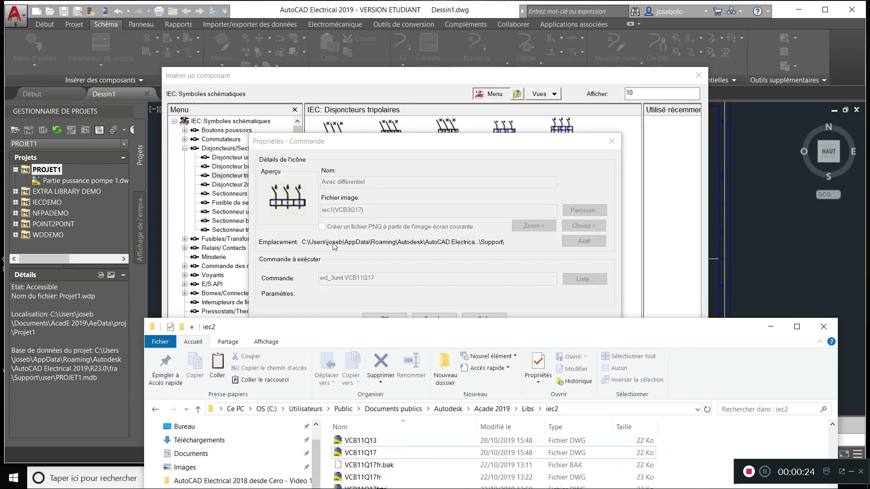
left_click(371, 73)
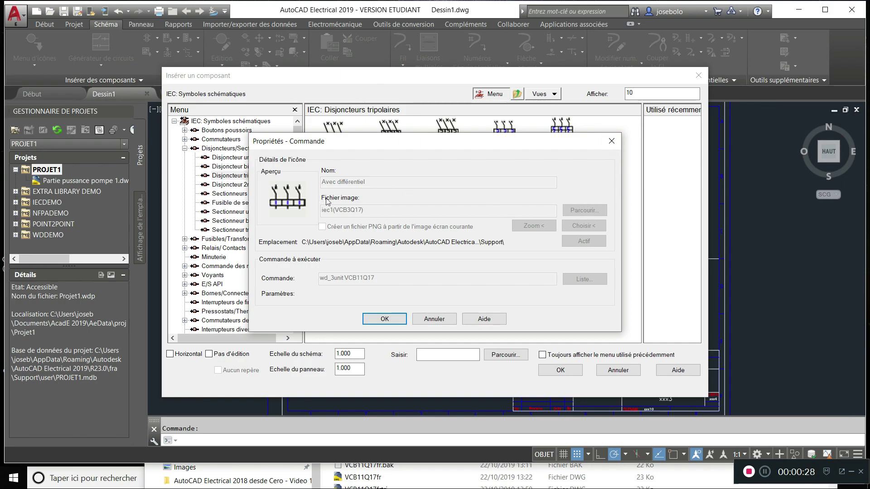
left_click(611, 141)
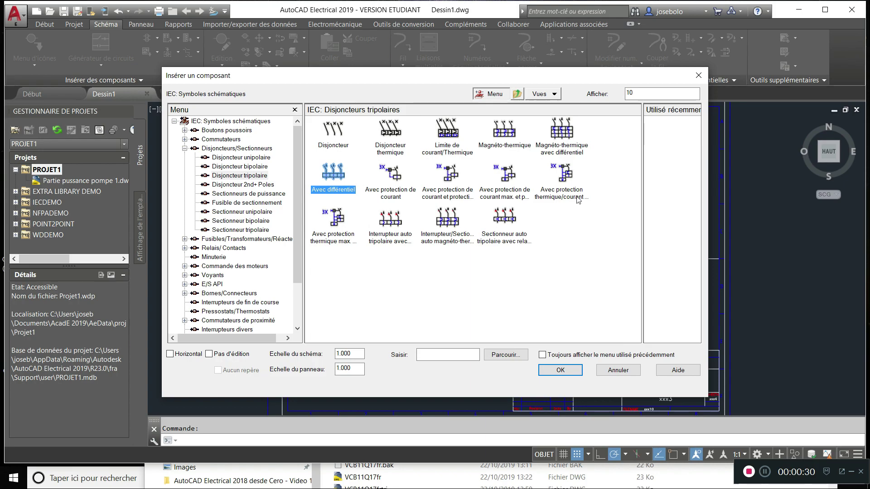
double_click(562, 132)
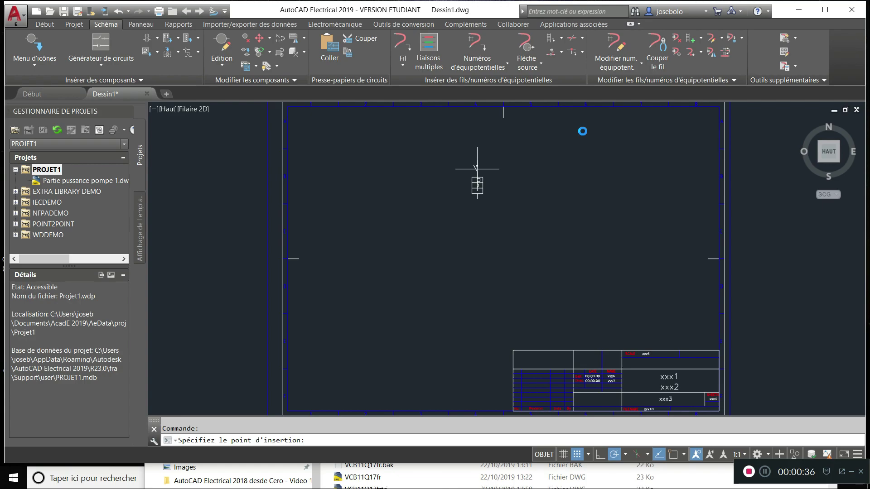
key("Escape")
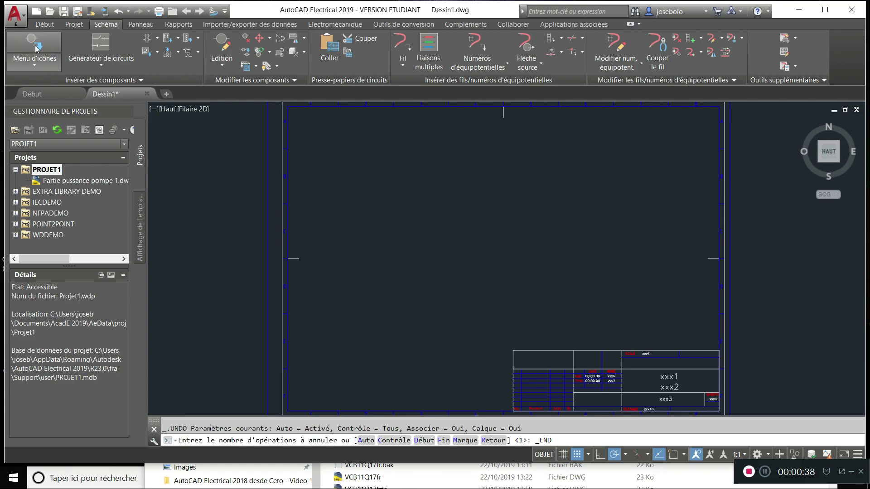
Step: Look up the block properties of the single-pole "Magnéto-thermique avec différentiel" breaker in the IEC component library
left_click(41, 66)
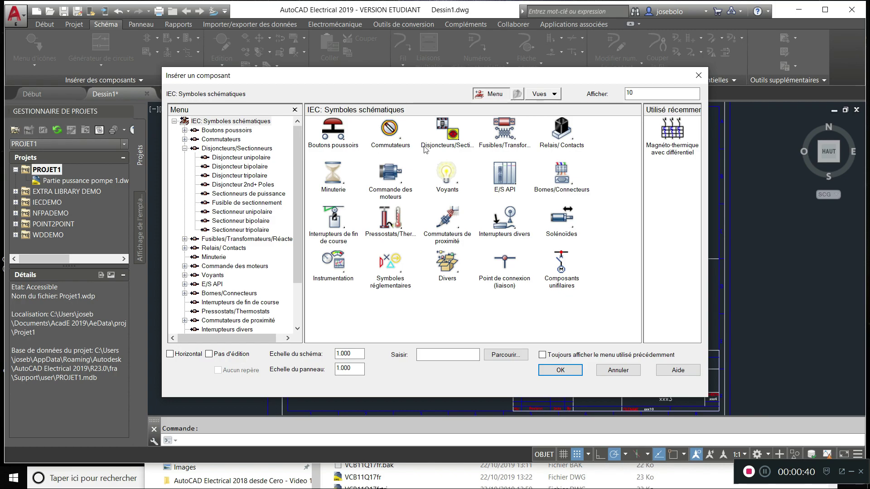
left_click(450, 139)
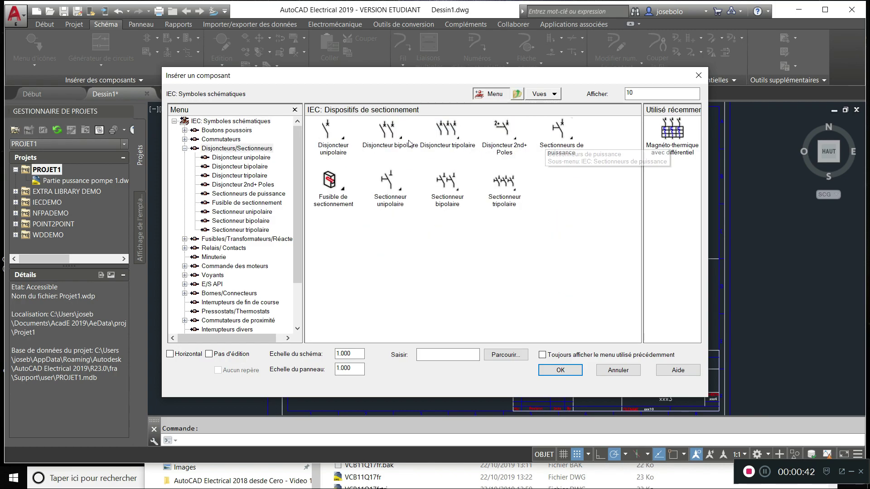
left_click(447, 136)
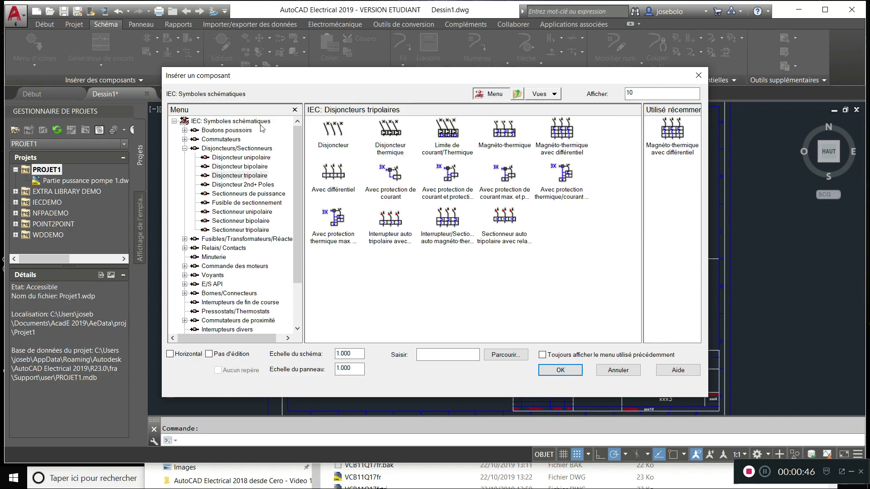
left_click(232, 158)
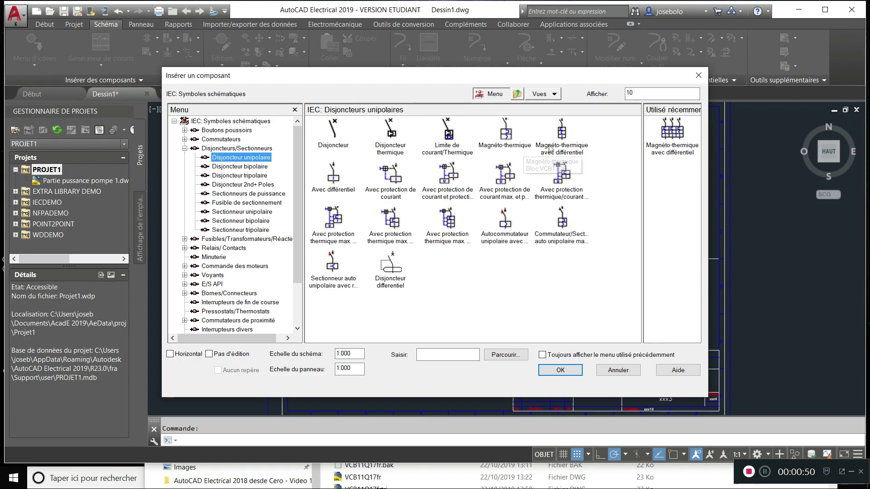
right_click(568, 139)
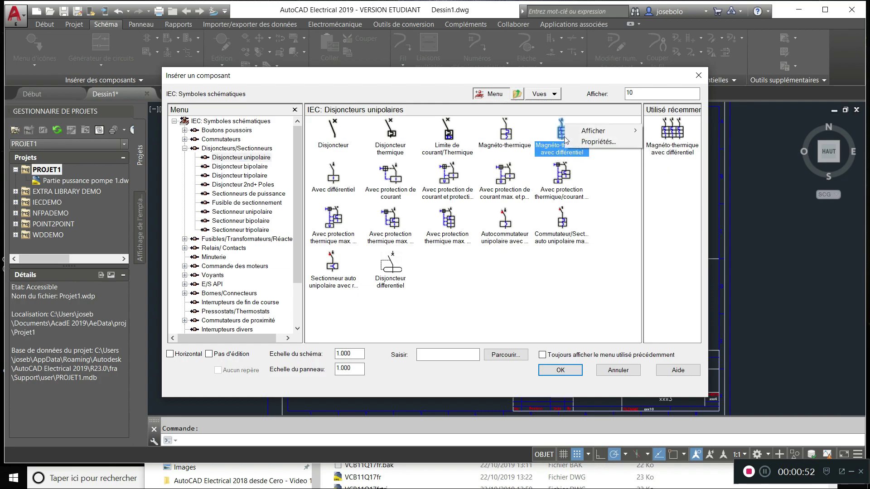
left_click(589, 137)
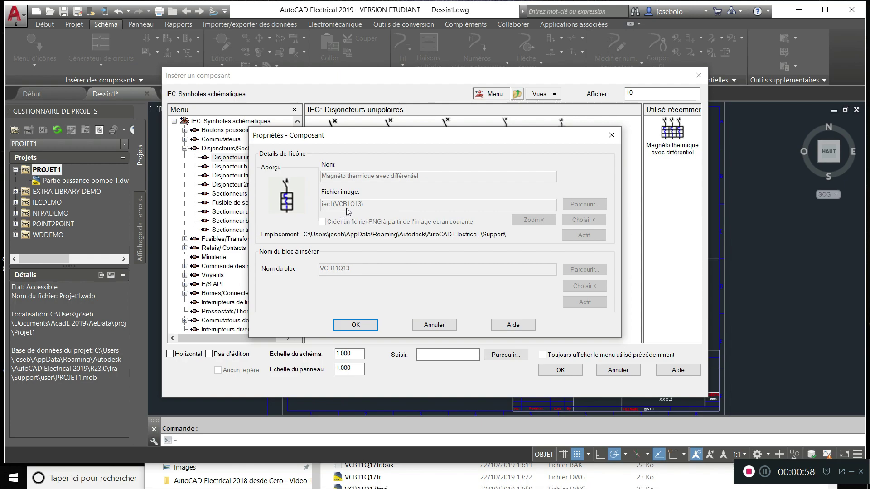
Step: Switch to File Explorer and duplicate the drawing file VCB11Q13 in the iec2 library folder
left_click(397, 477)
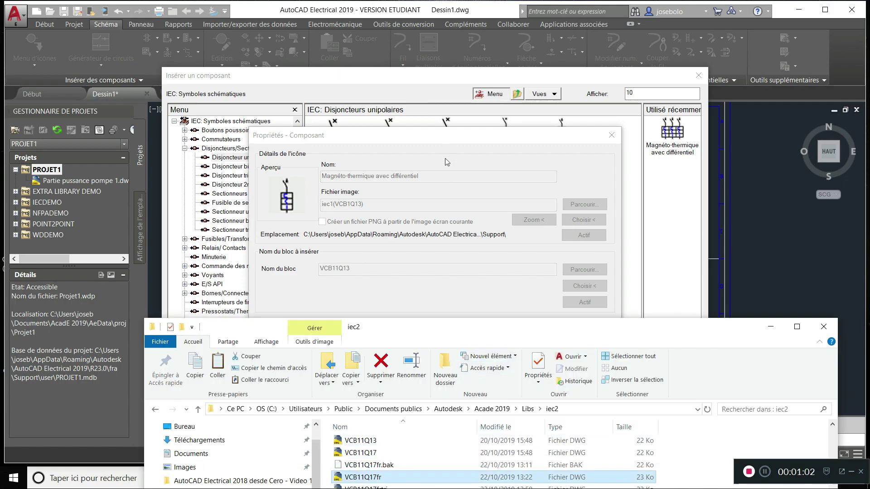
left_click_drag(411, 323, 389, 80)
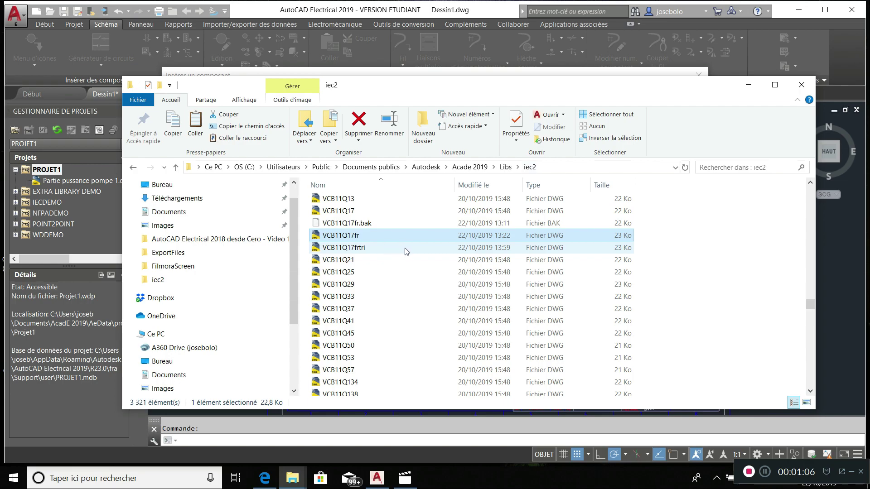
left_click(358, 203)
left_click(177, 125)
left_click(194, 127)
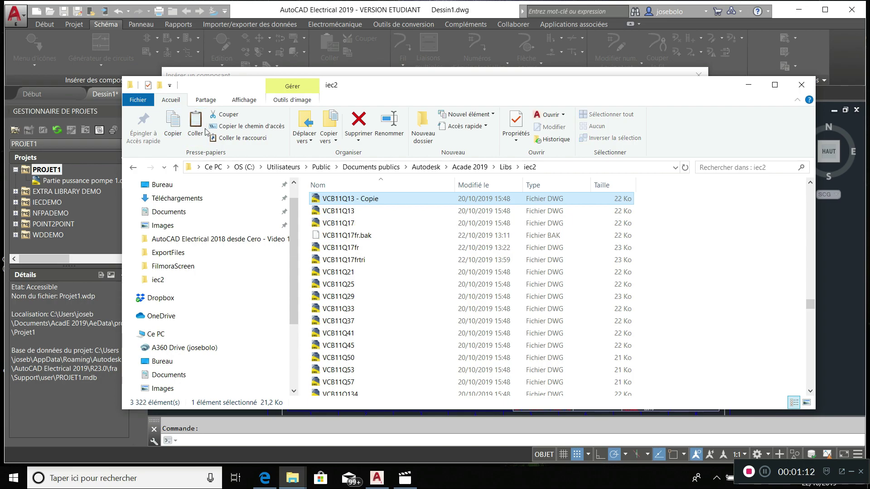
Step: Rename the copied drawing file as VCB11Q13fr and open it in AutoCAD Electrical
left_click(376, 200)
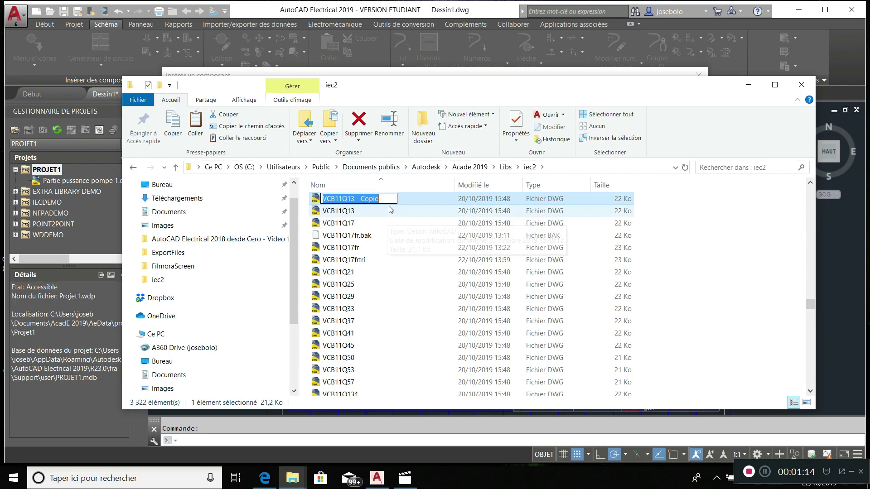
left_click(383, 200)
key("BackSpace")
key("BackSpace")
key("BackSpace")
key("BackSpace")
key("BackSpace")
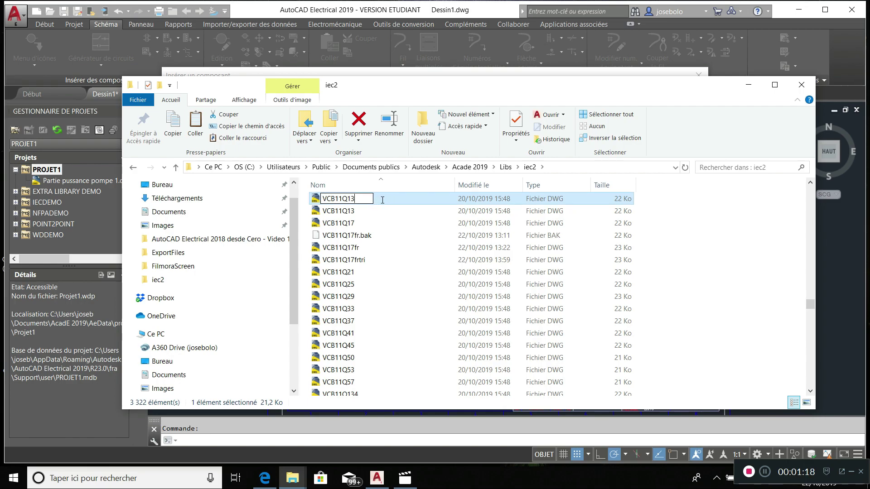
type("fr")
key("Return")
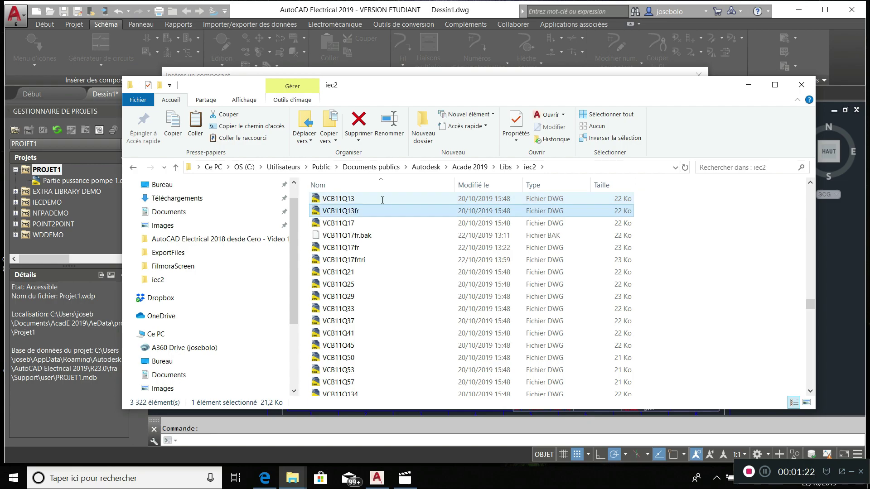
right_click(349, 212)
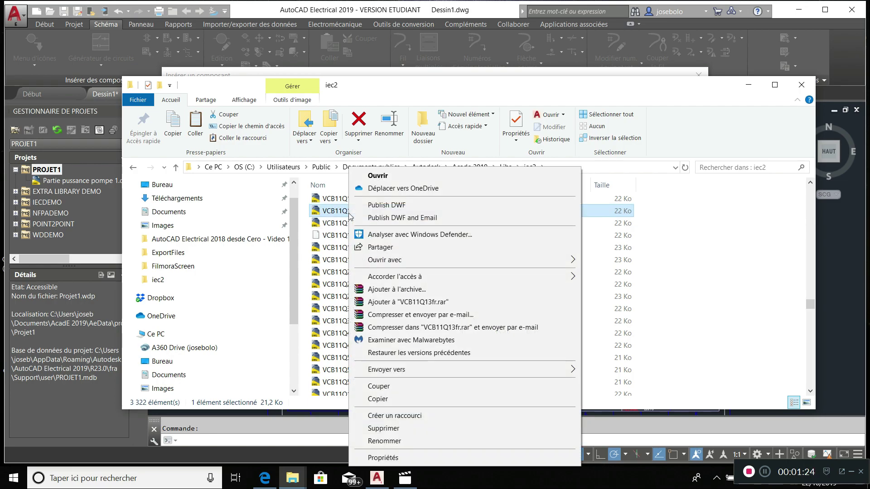
left_click(388, 177)
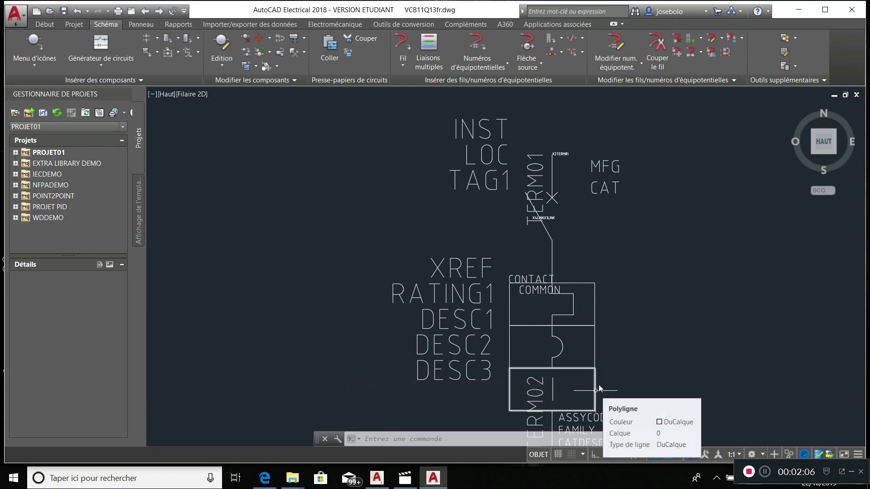
Step: Draw an ellipse centred in the symbol's lowest box, reaching the box's right and upper edges
left_click(596, 390)
mouse_move(594, 390)
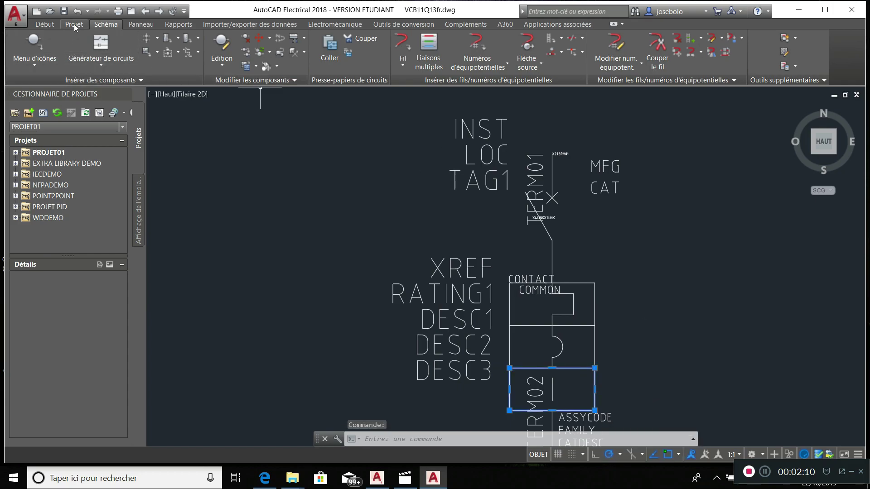
left_click(53, 24)
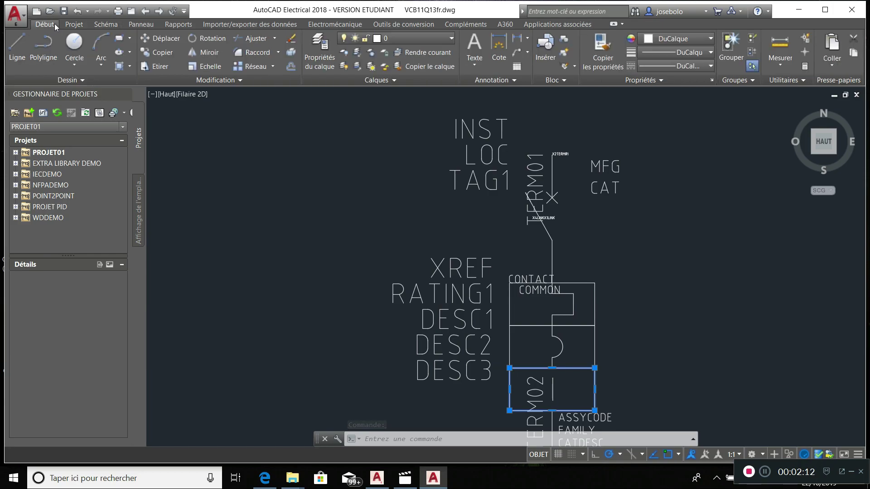
left_click(130, 51)
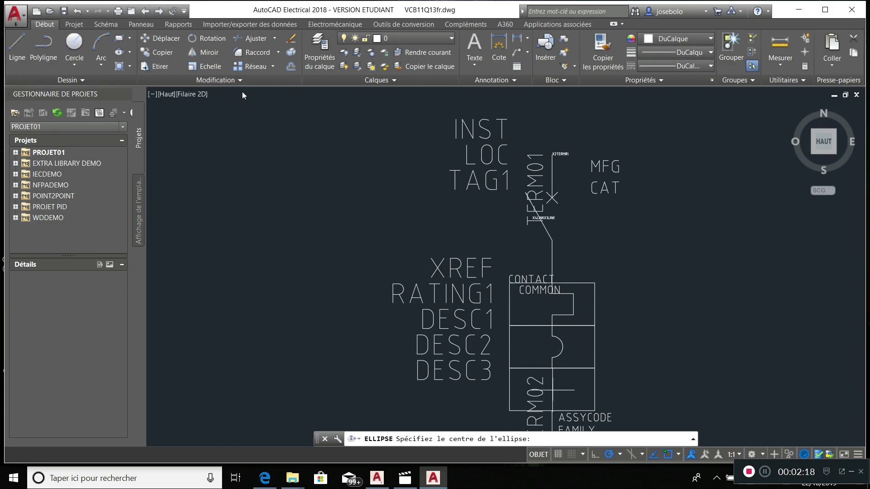
left_click(553, 390)
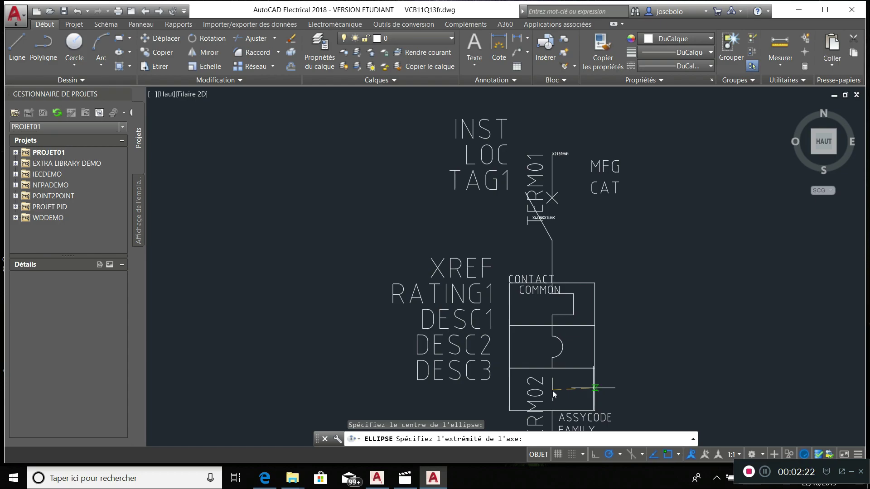
left_click(595, 388)
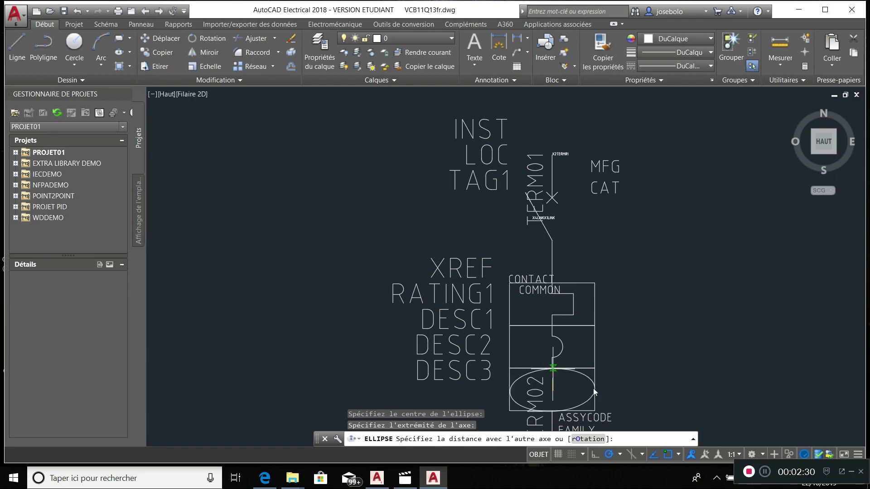
left_click(553, 370)
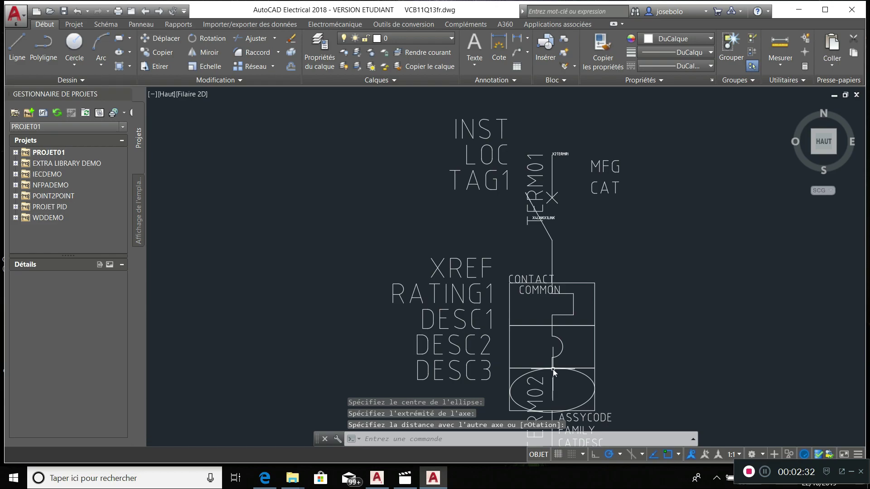
key("Return")
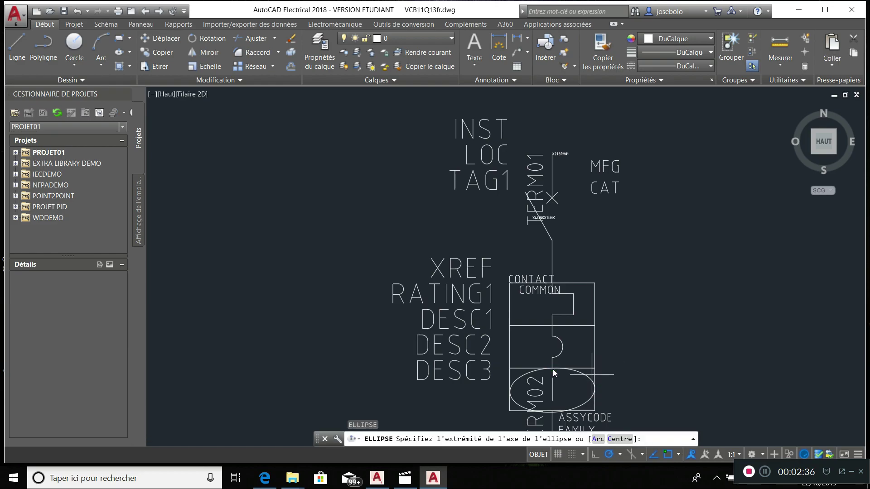
left_click(595, 375)
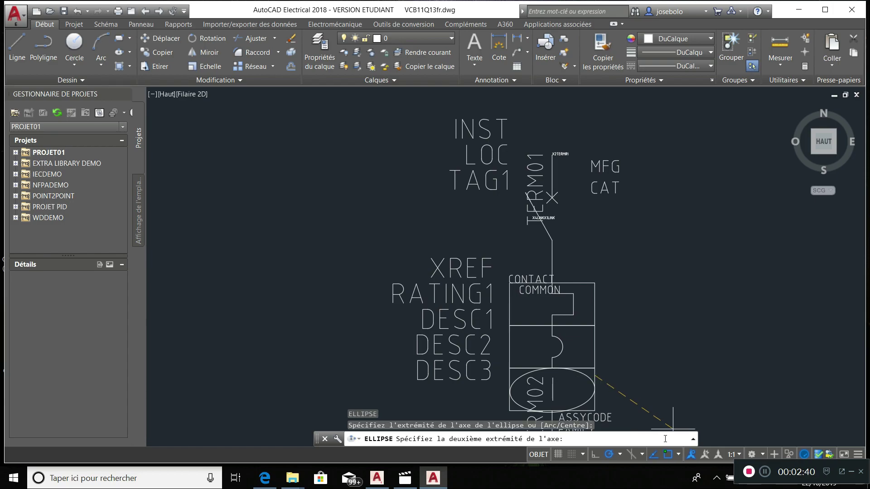
key("Escape")
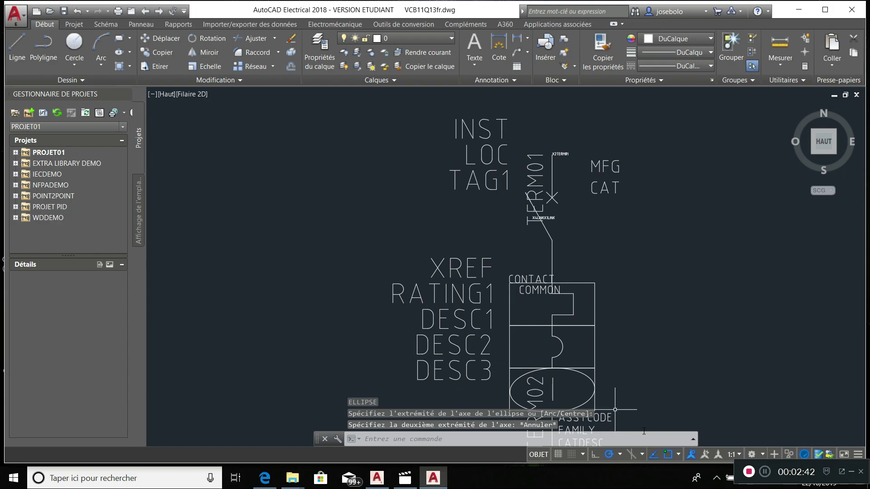
Step: Delete the rectangular polyline surrounding the ellipse
left_click(595, 403)
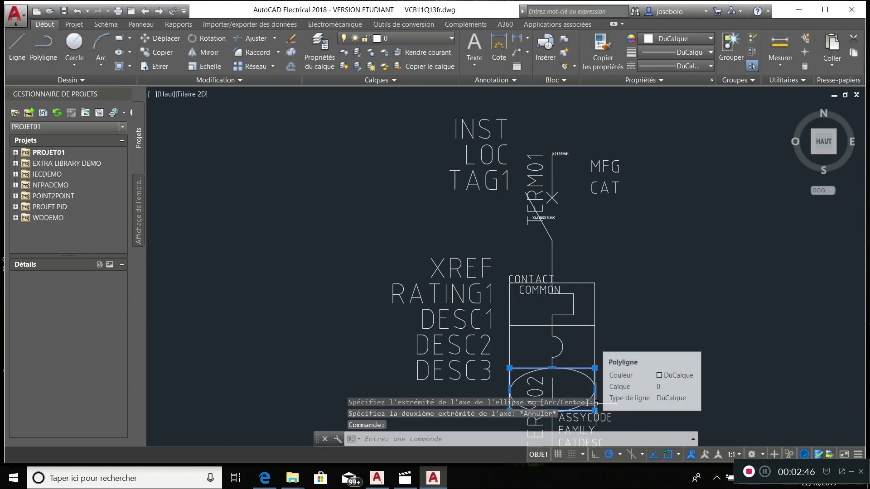
key("Delete")
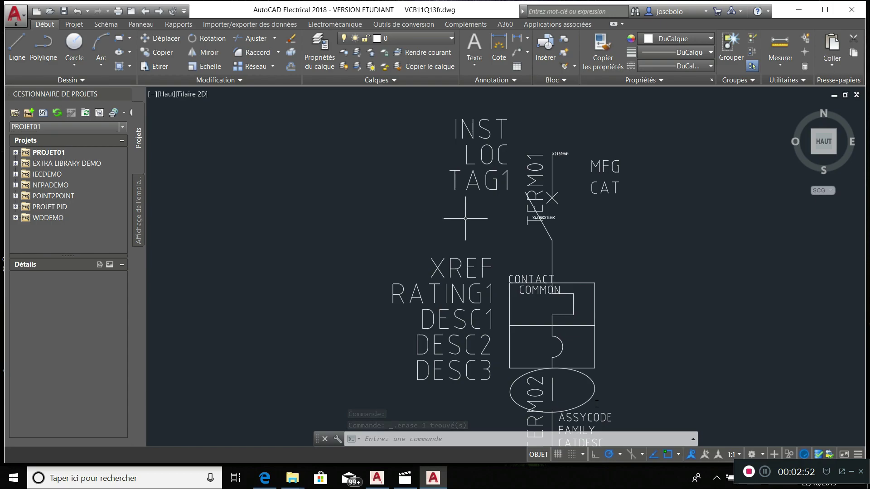
Step: Load the CACHE2 linetype from acadiso.lin into the drawing
left_click(527, 222)
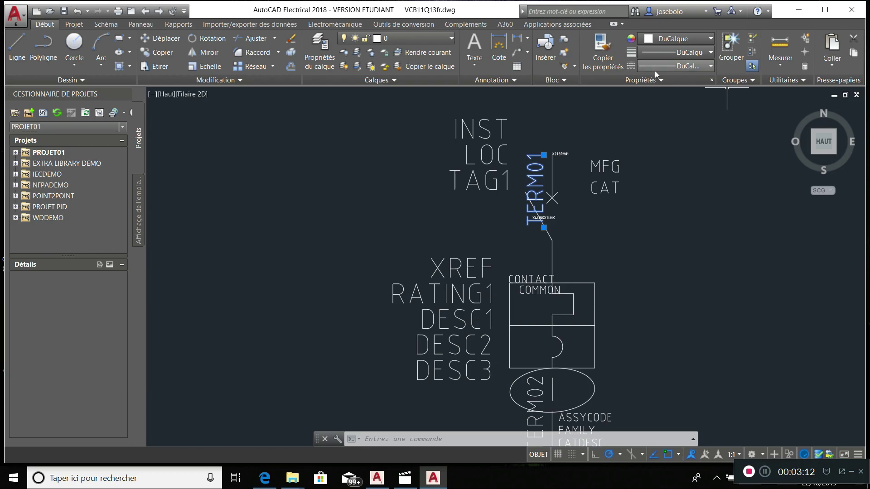
left_click(709, 67)
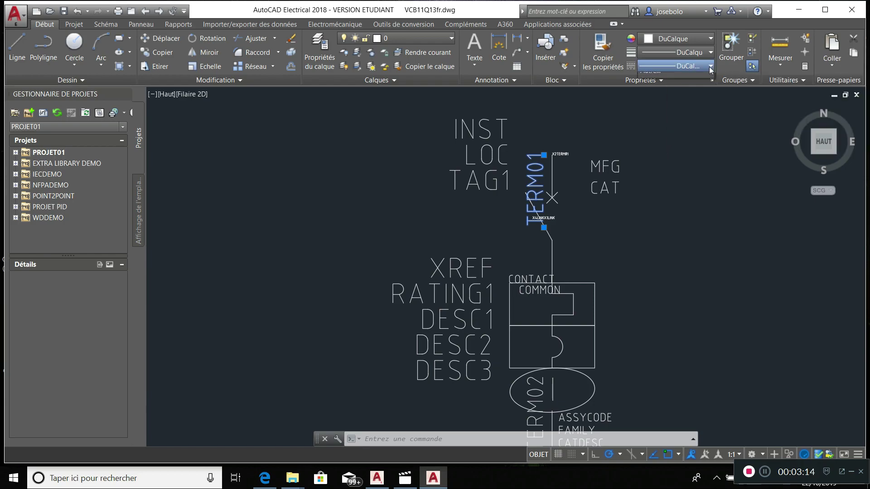
left_click(668, 118)
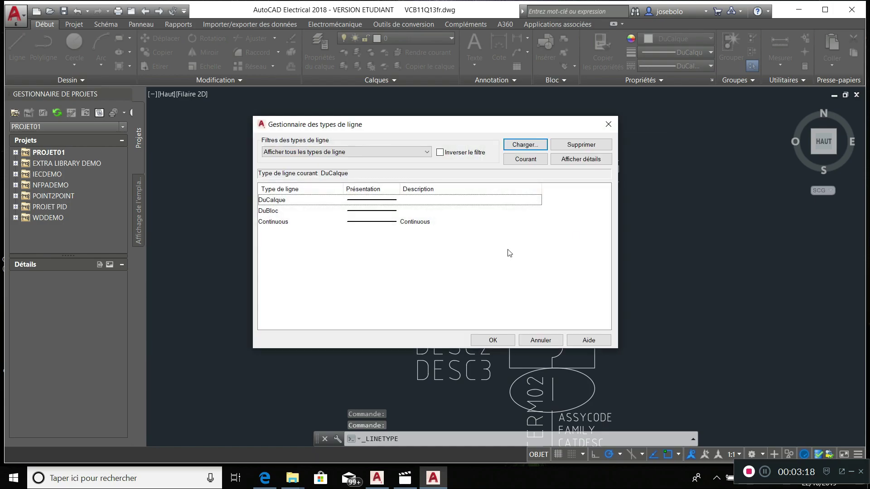
left_click(525, 145)
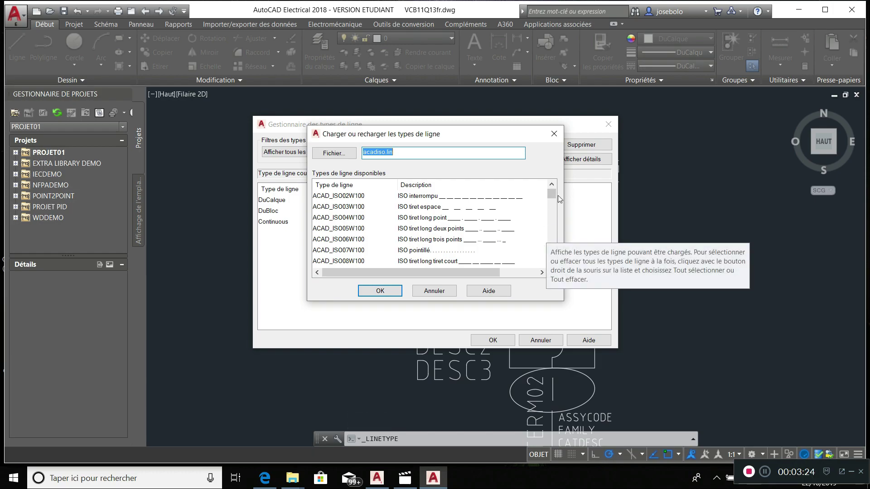
left_click_drag(553, 198, 552, 215)
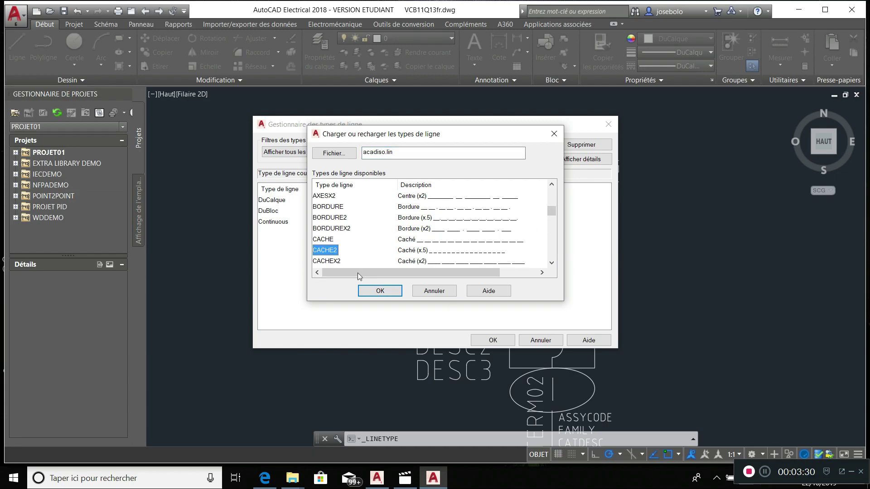
left_click(376, 290)
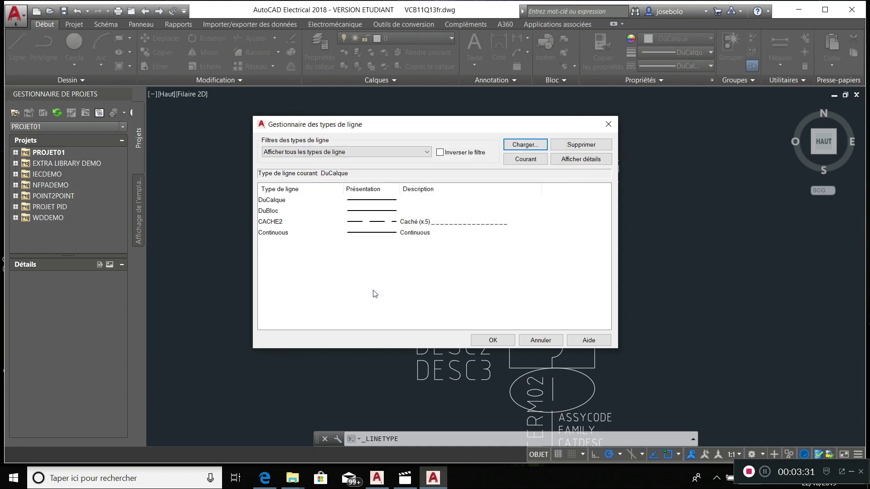
left_click(492, 339)
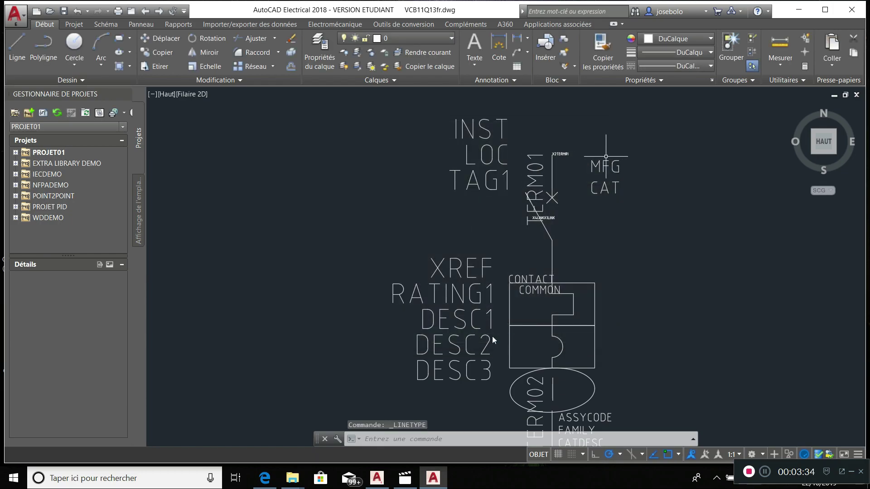
Step: Make CACHE2 the current linetype and check it in the linetype manager
left_click(708, 66)
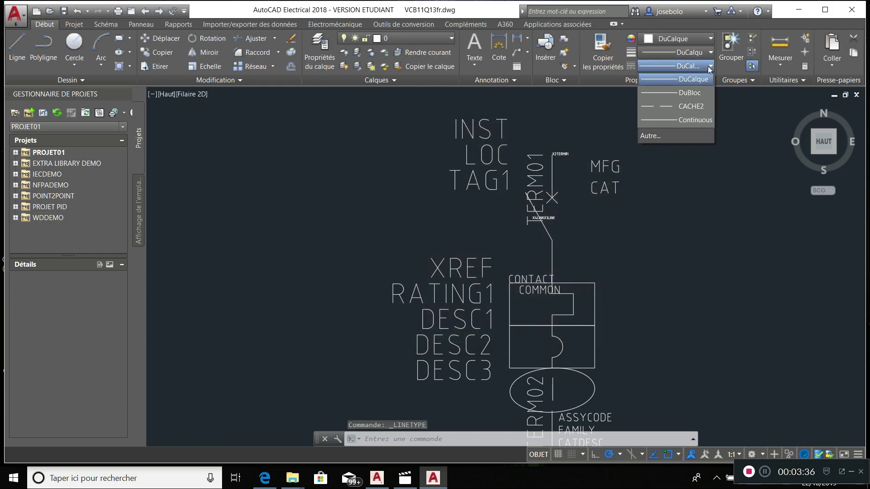
left_click(695, 110)
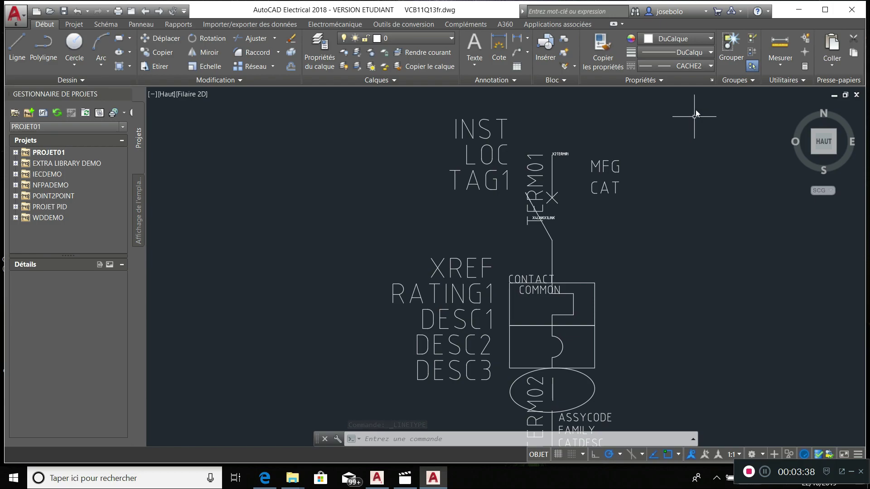
left_click(711, 67)
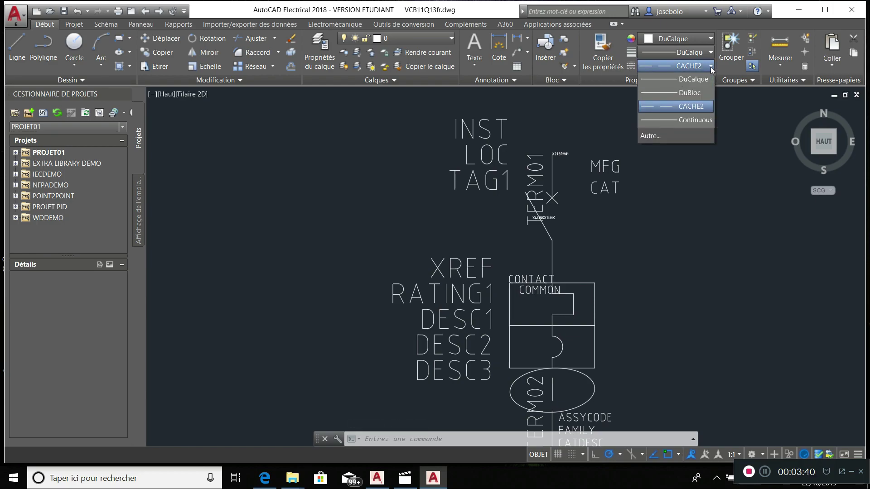
left_click(684, 136)
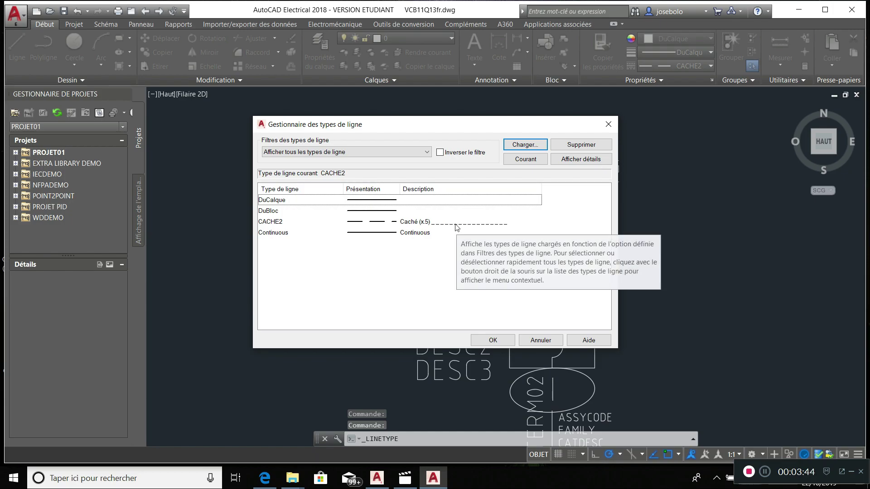
left_click(498, 344)
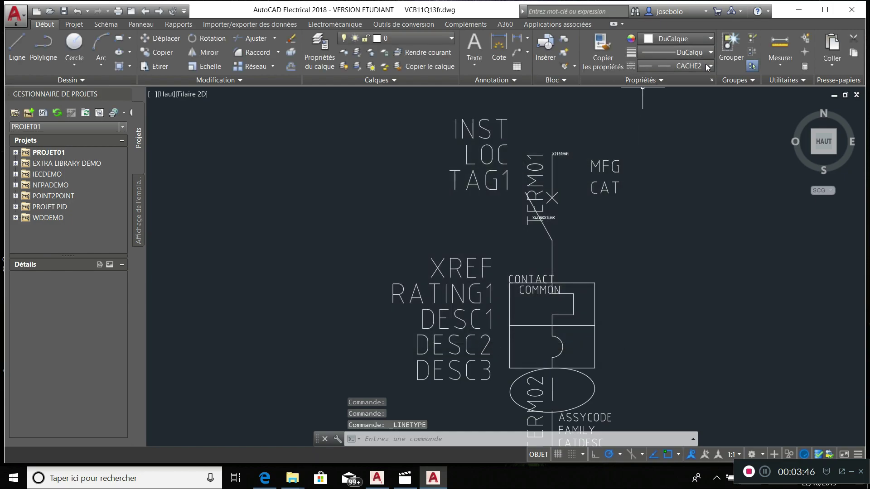
left_click(708, 66)
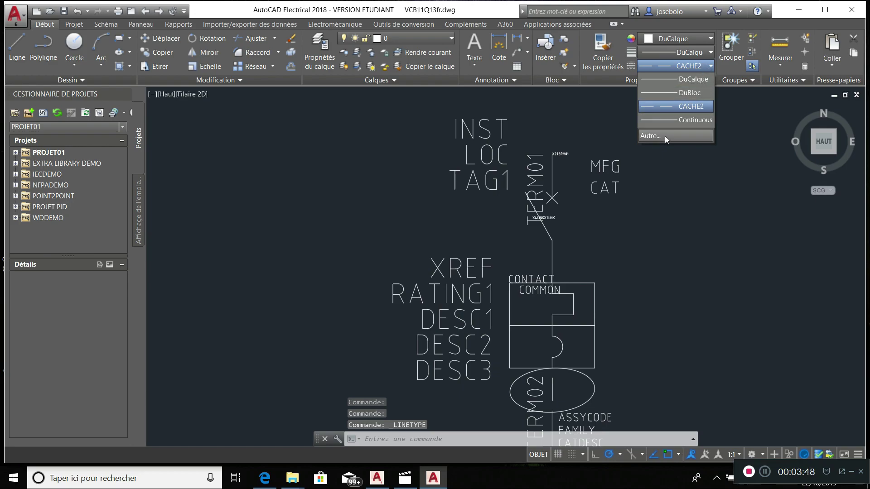
left_click(687, 106)
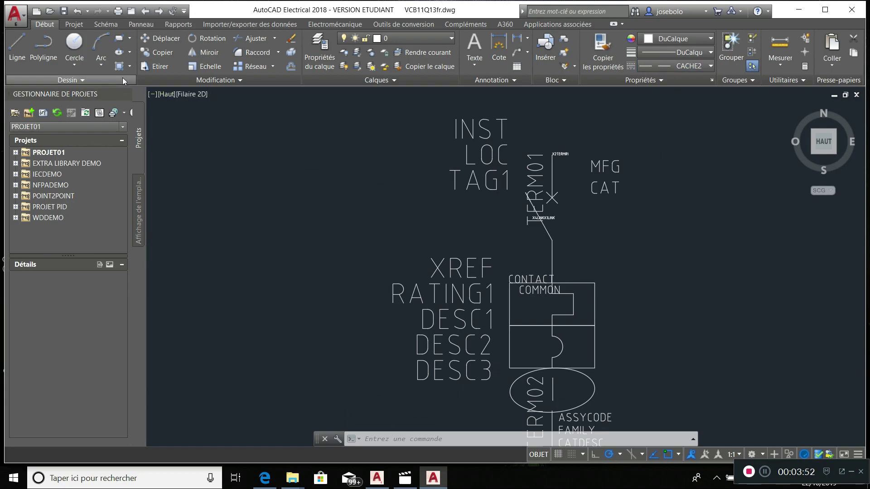
Step: Draw a dashed line from the ellipse's left quadrant about 5.2 units left, about 21 units up, then right to the slanted contact blade
left_click(13, 40)
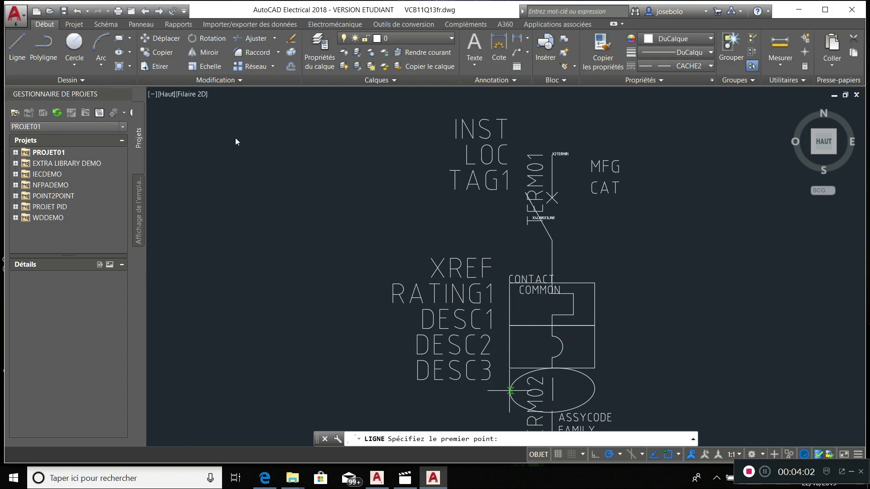
left_click(510, 391)
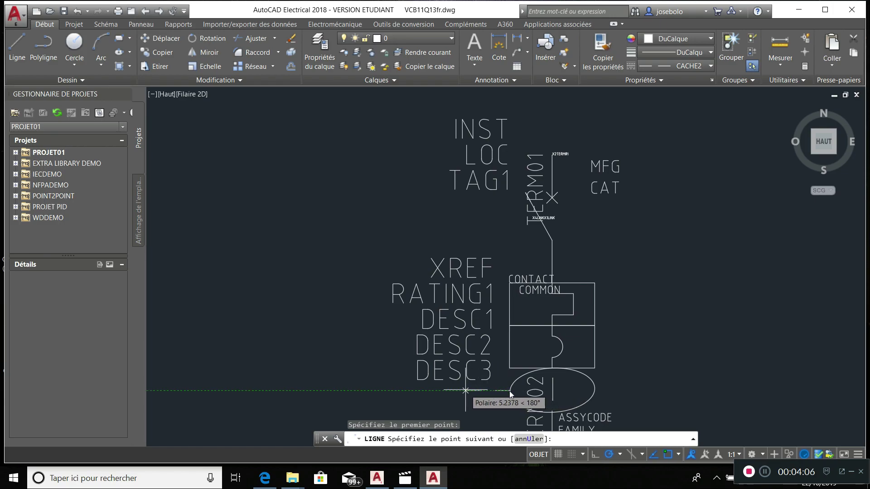
left_click(466, 390)
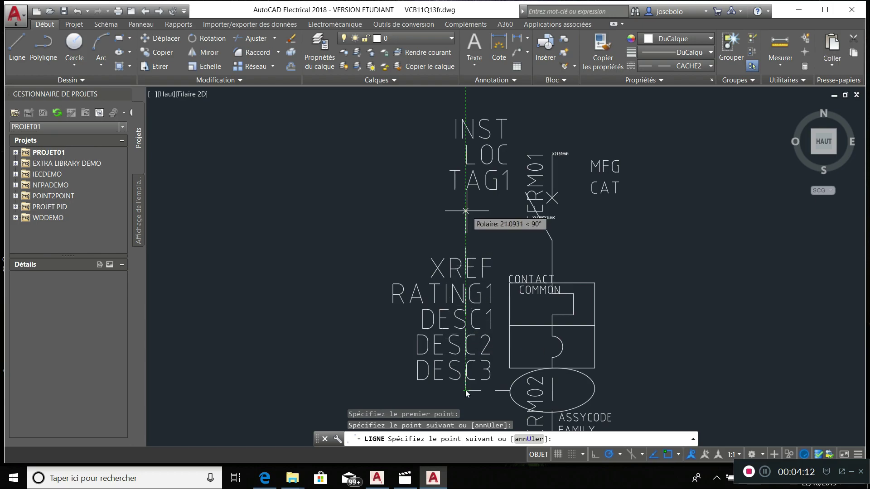
left_click(466, 390)
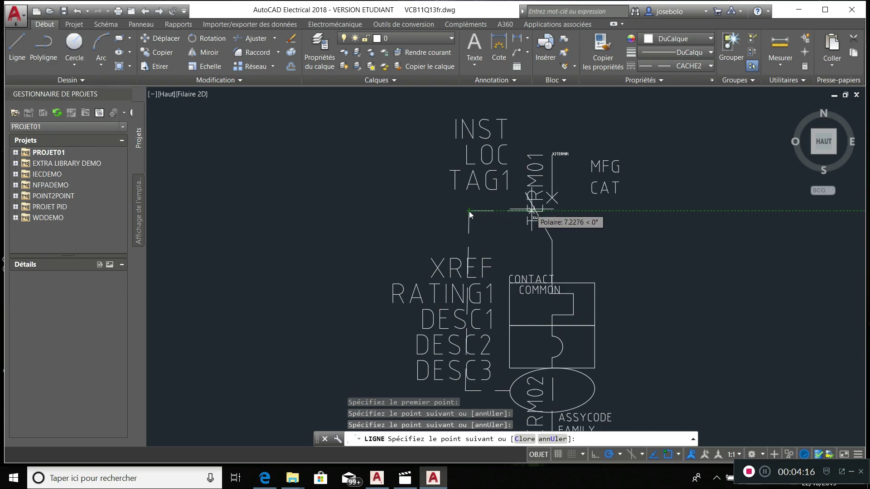
left_click(535, 211)
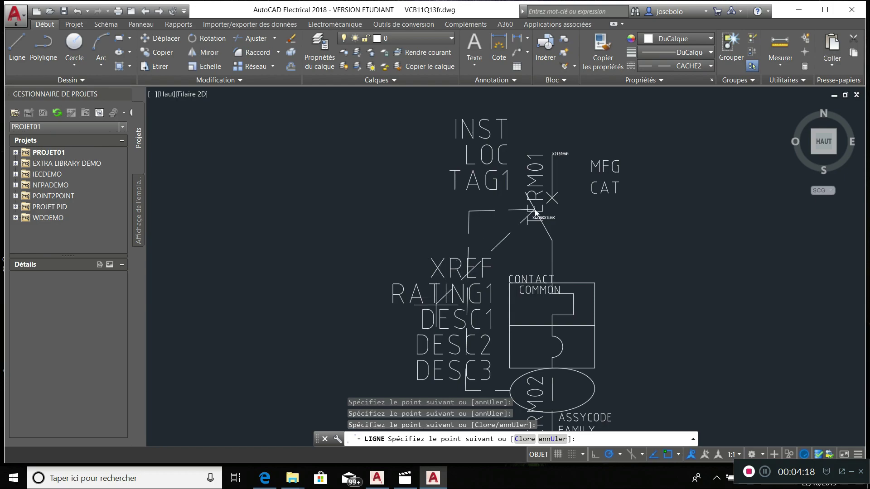
key("Escape")
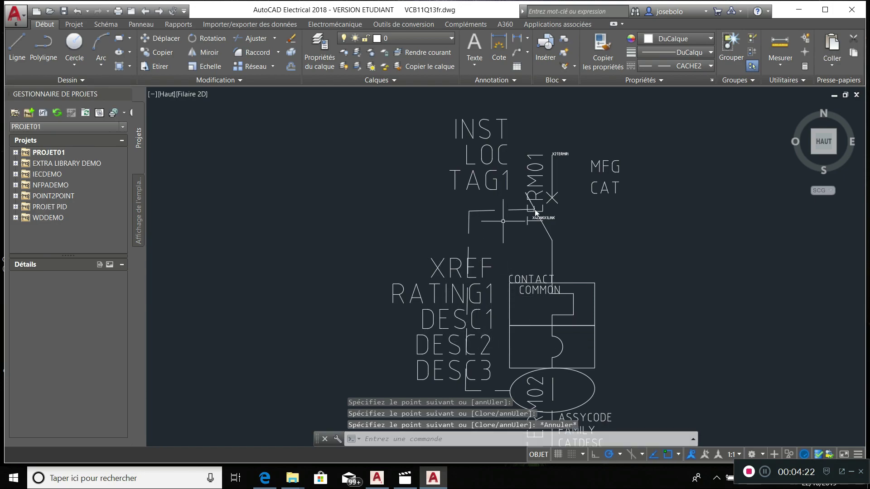
Step: Turn on grid snap and set the grid's X and Y spacing to 1 in the drafting settings
left_click(573, 455)
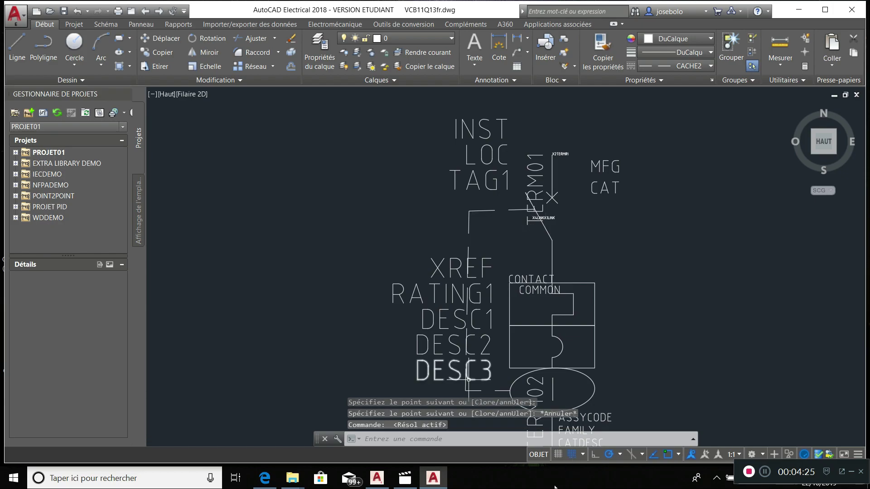
left_click(572, 455)
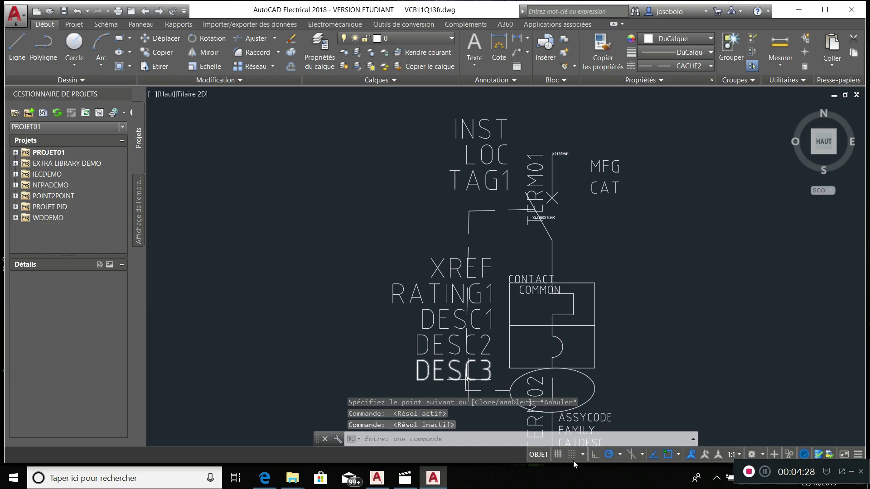
left_click(573, 455)
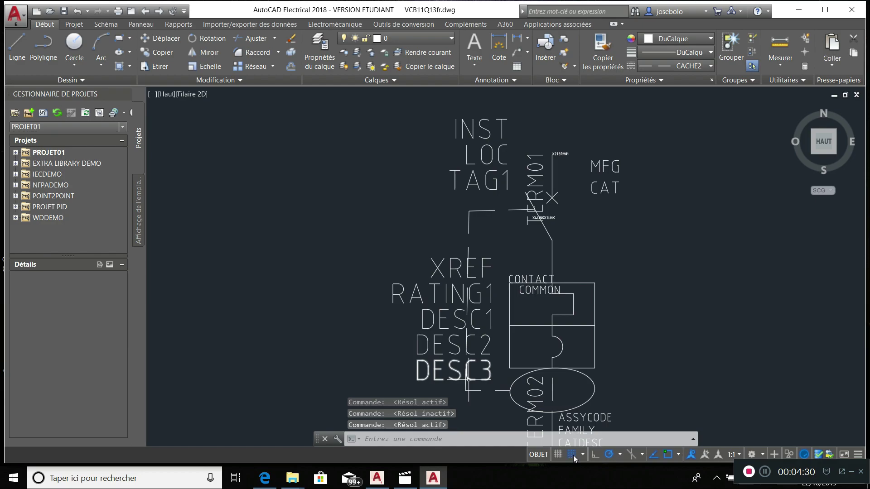
left_click(583, 455)
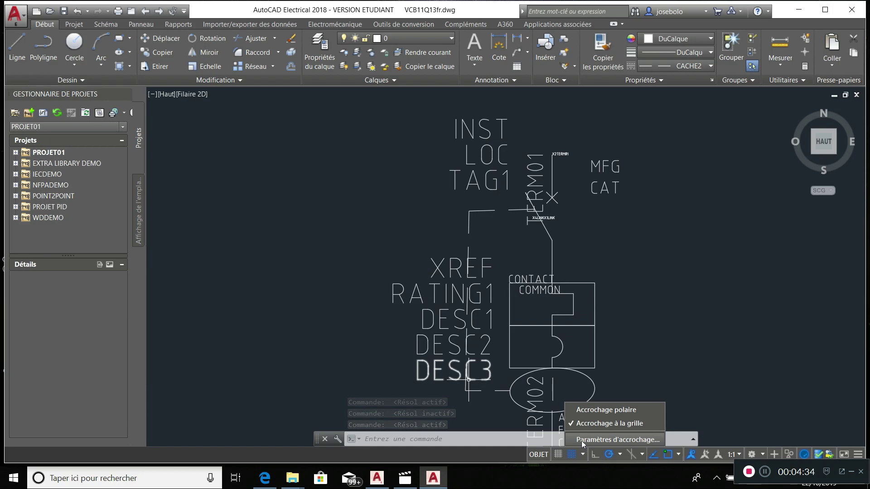
left_click(581, 439)
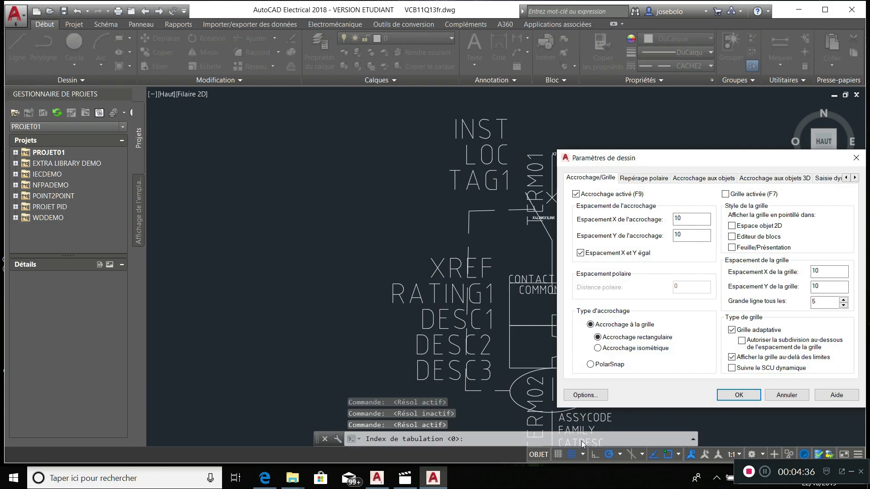
left_click(822, 271)
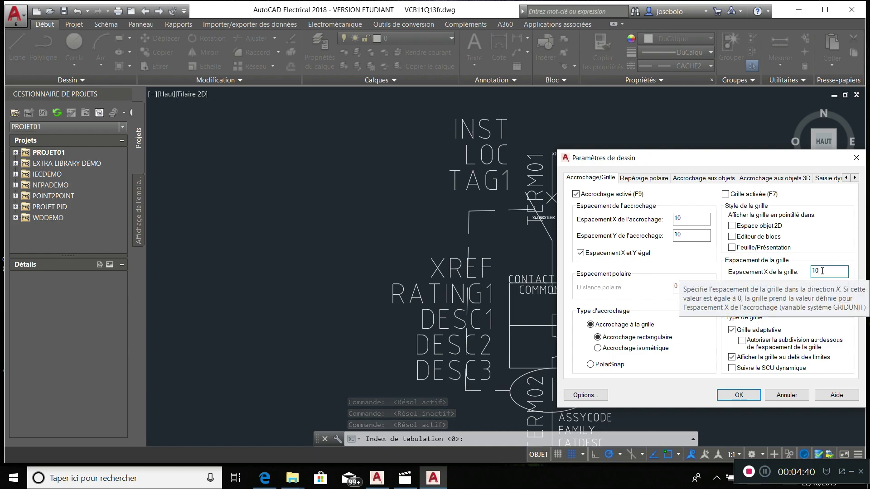
key("BackSpace")
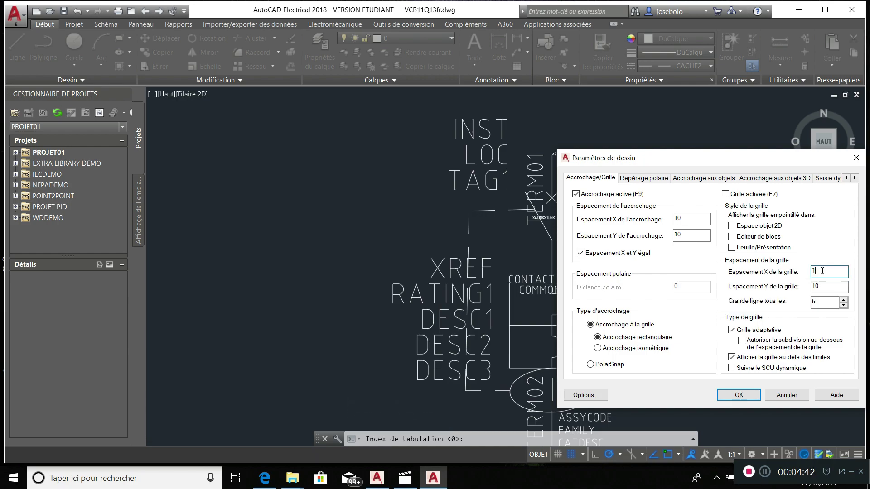
left_click(828, 287)
key("BackSpace")
left_click(753, 397)
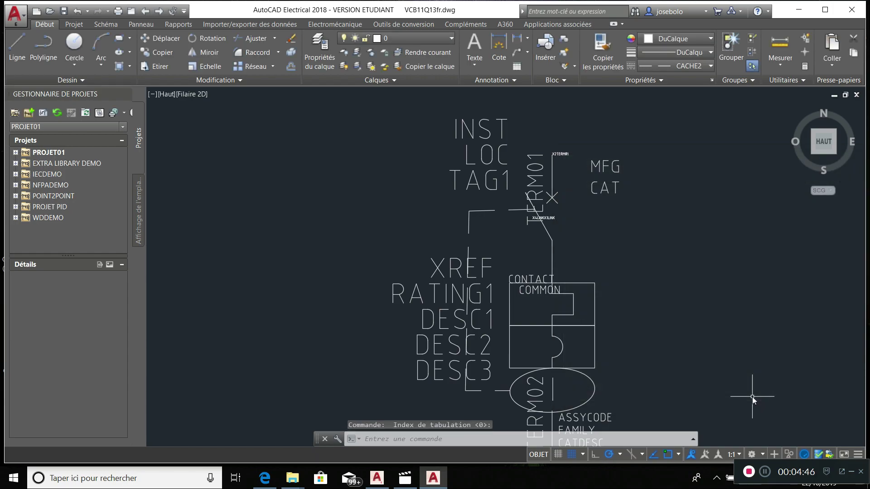
Step: Turn off grid snap and display the grid behind the symbol
left_click(573, 455)
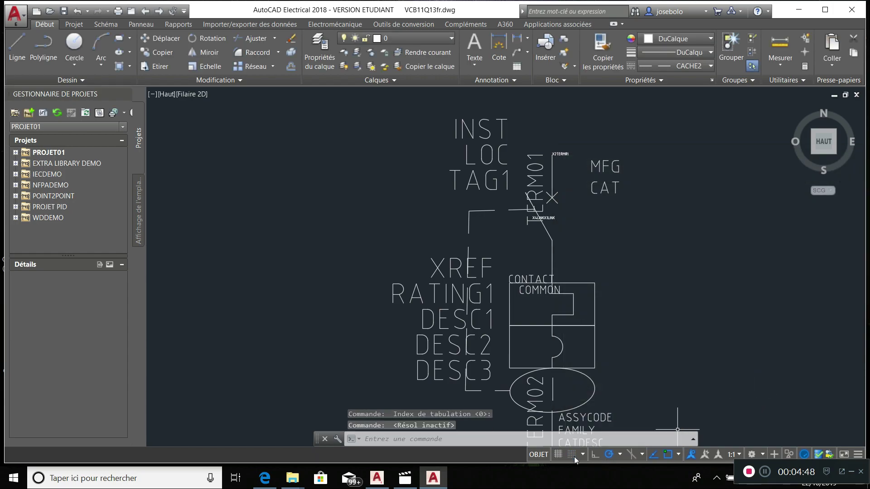
scroll(719, 330, "up", 2)
scroll(720, 328, "down", 5)
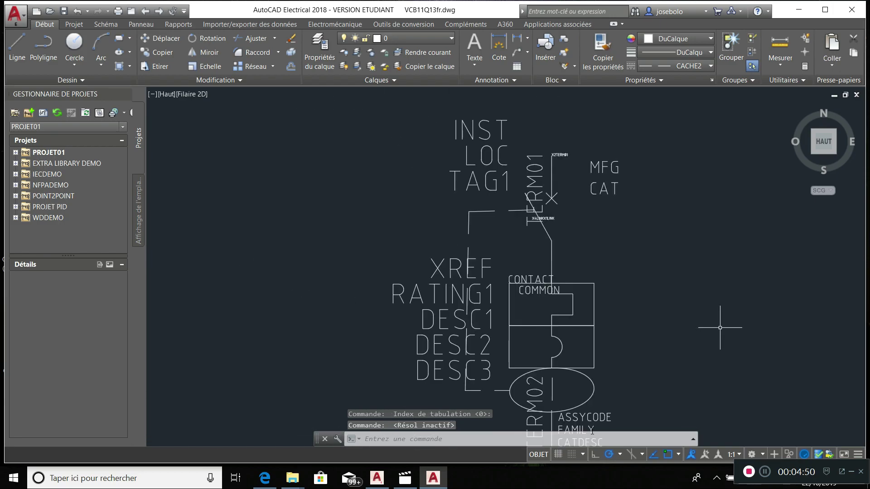
scroll(720, 327, "up", 4)
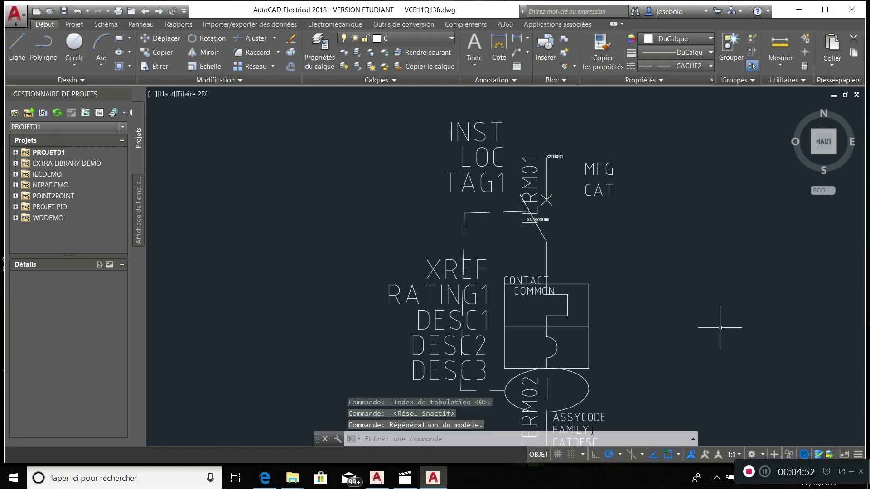
scroll(720, 328, "down", 2)
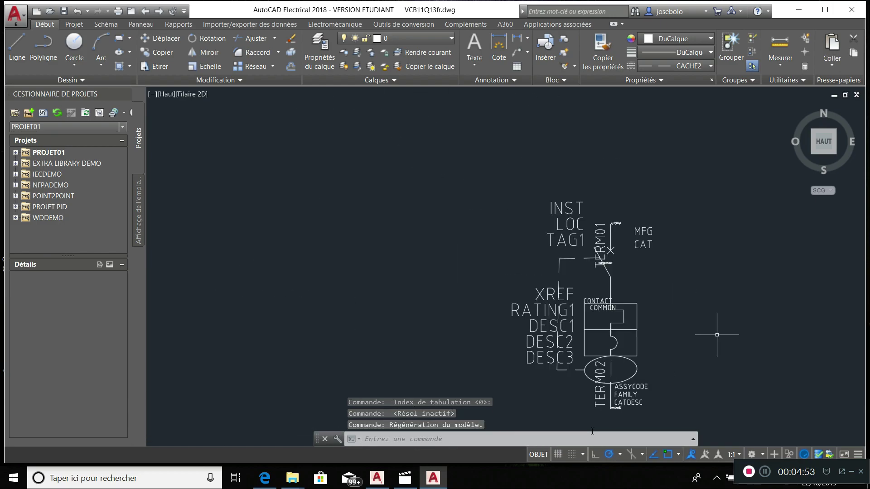
left_click(558, 455)
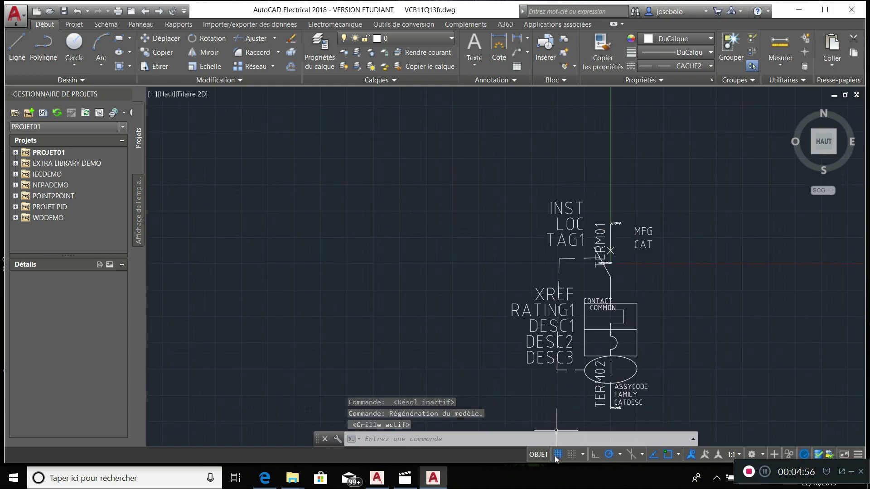
Step: Erase the upper horizontal segment and the vertical segment of the dashed link between the ellipse and the contact
scroll(677, 288, "up", 1)
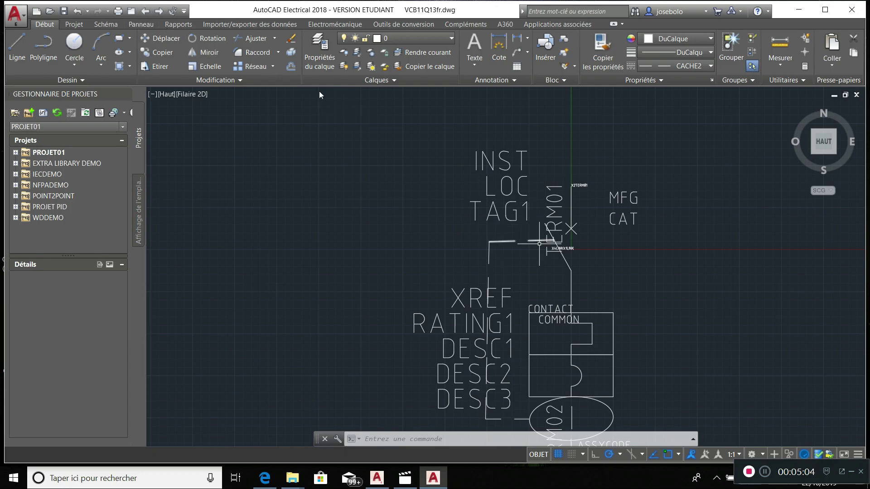
left_click(503, 243)
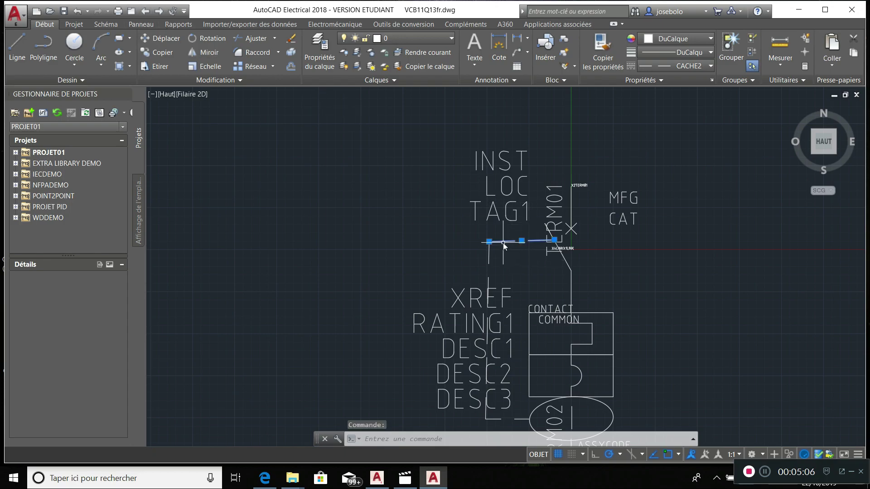
key("Delete")
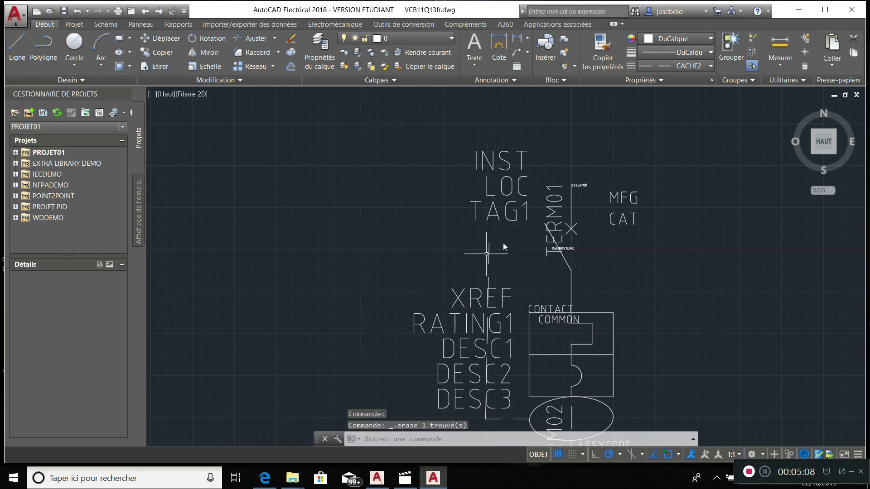
left_click(489, 255)
key("Delete")
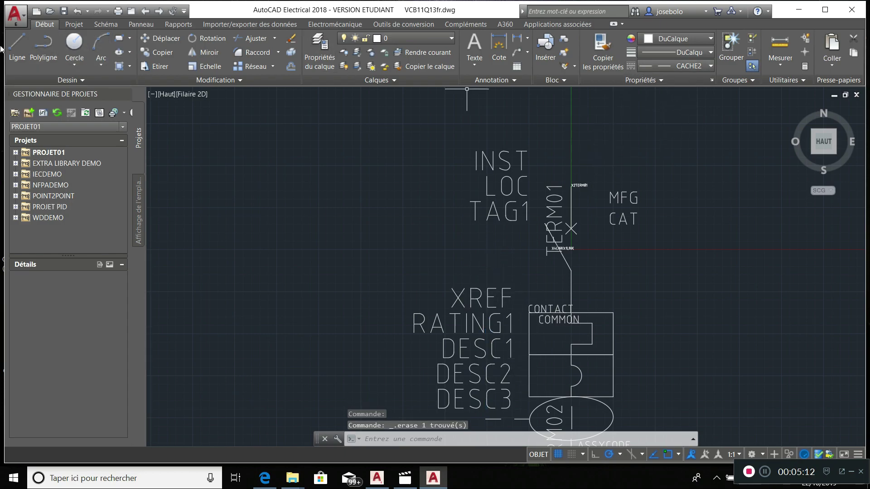
Step: Redraw the dashed link vertically up from the free end of the lower segment, then horizontally about 8.1 units right to the contact blade
left_click(17, 49)
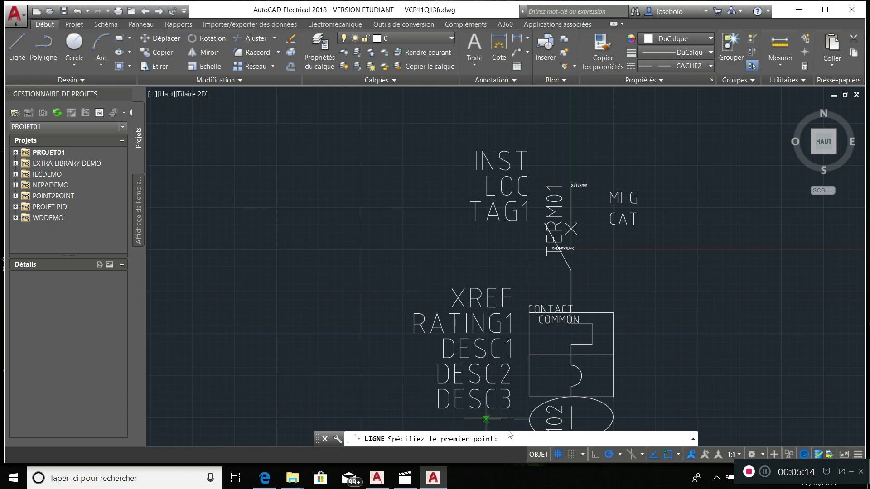
left_click(487, 420)
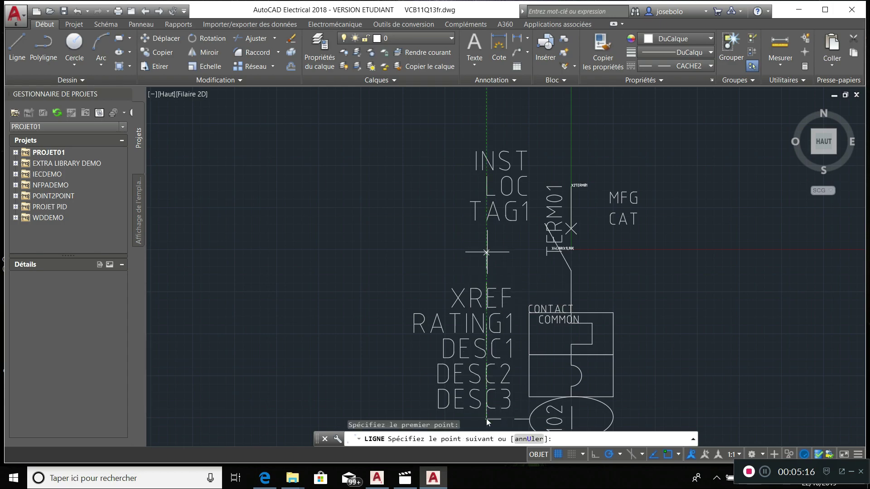
left_click(487, 249)
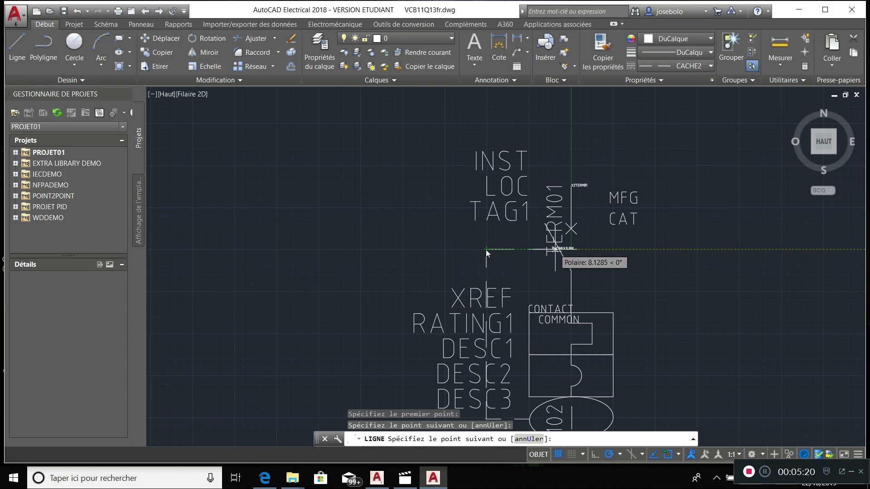
left_click(556, 249)
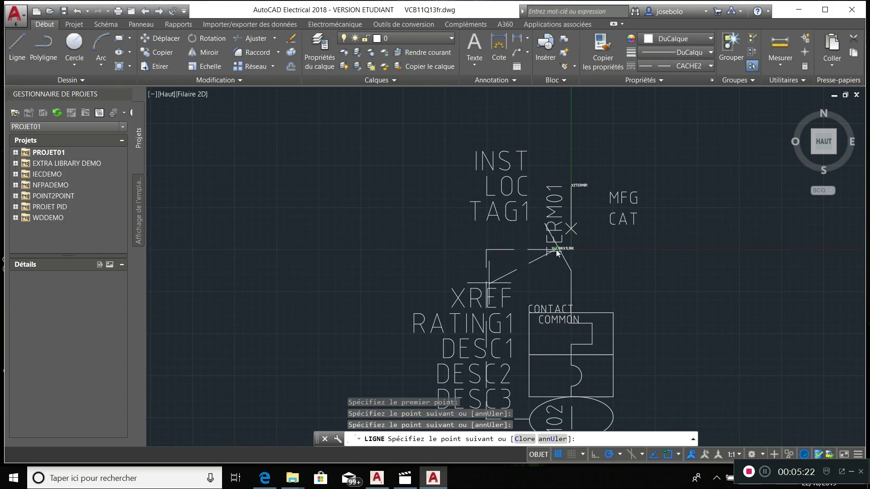
key("Escape")
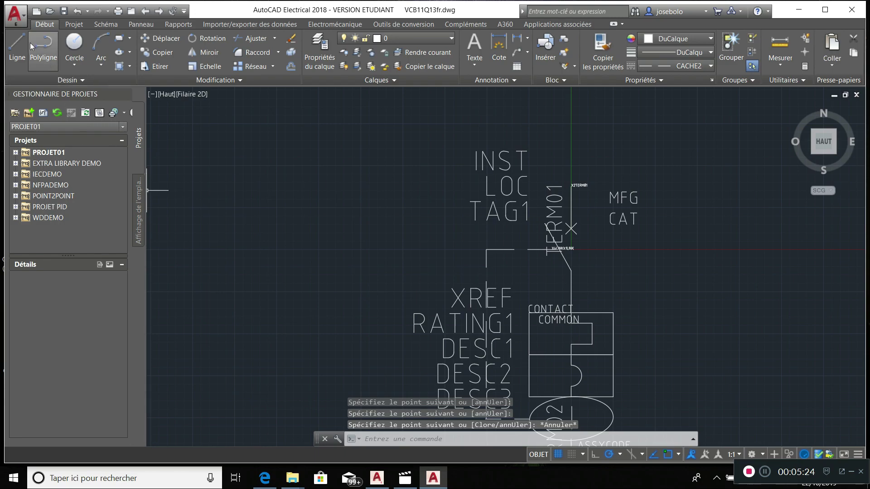
Step: Draw a short horizontal line from the vertical dashed link toward the division between the two boxes, and save the symbol drawing
key("Return")
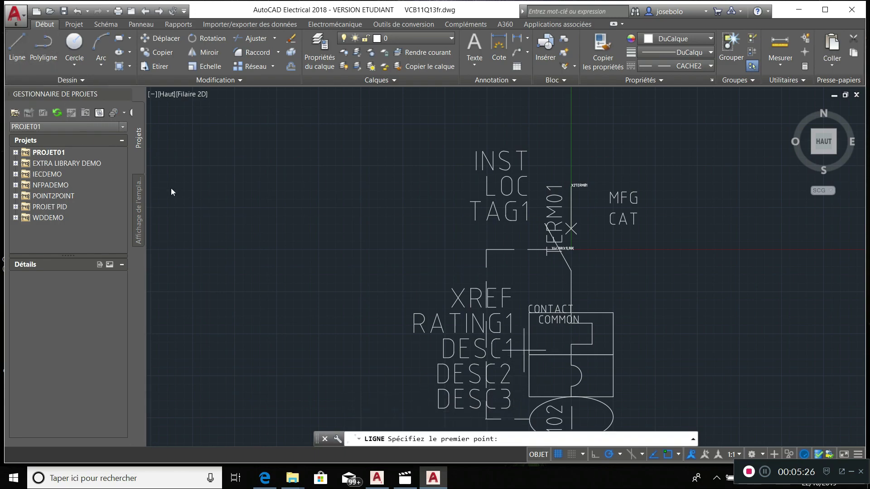
left_click(486, 353)
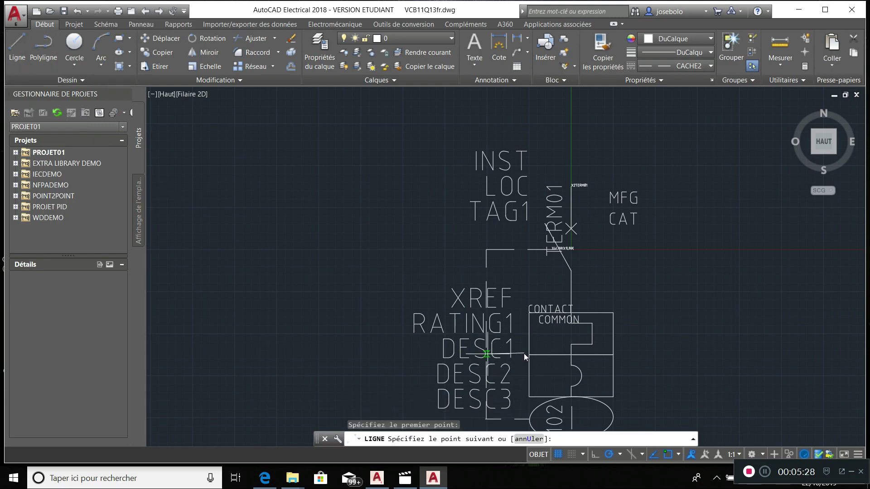
left_click(524, 354)
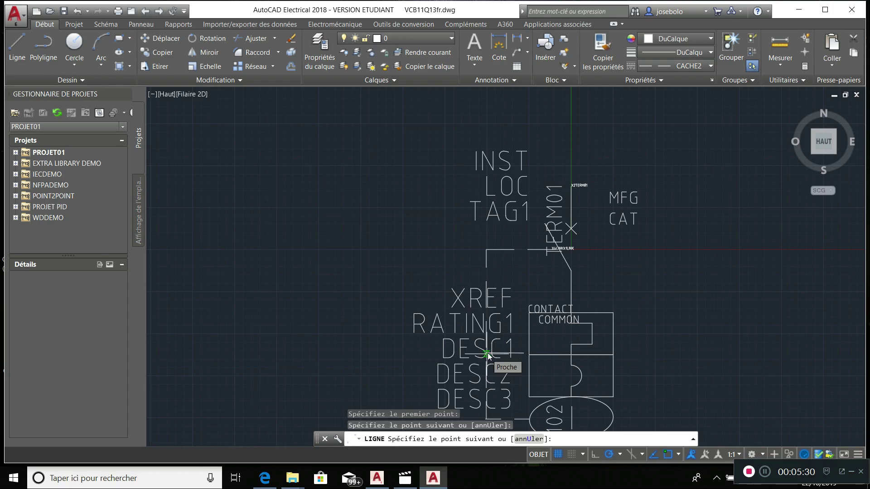
key("Return")
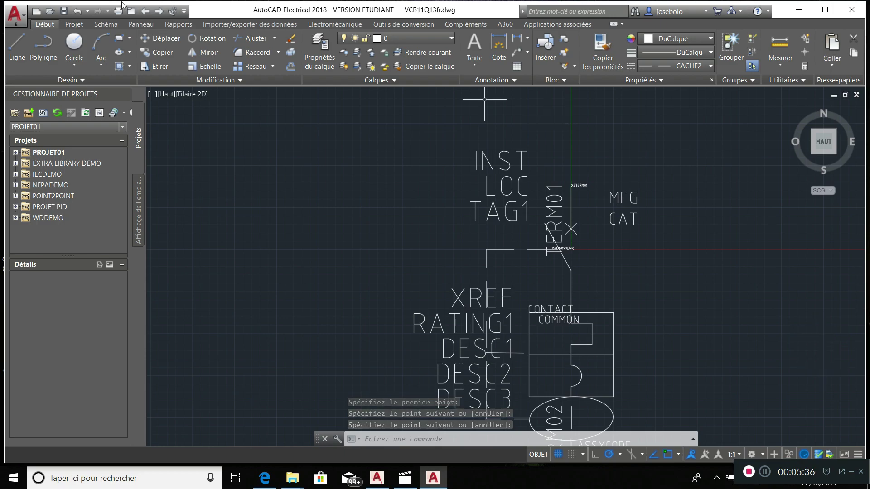
left_click(64, 12)
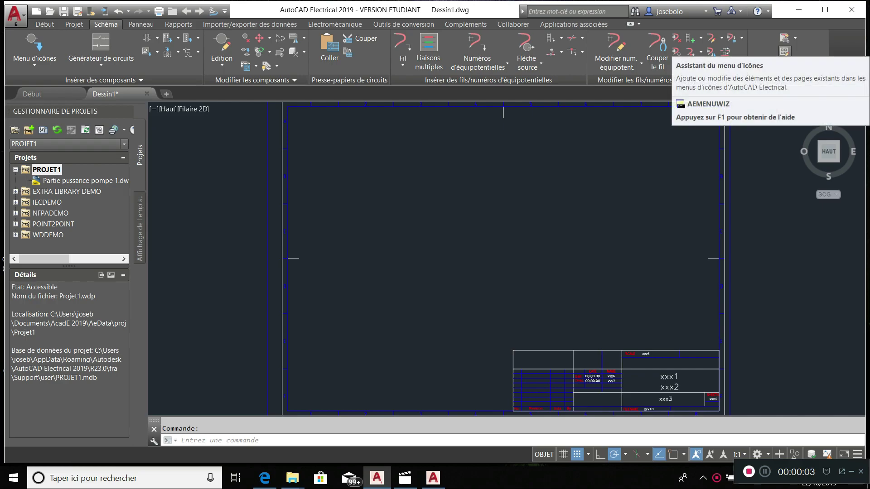
Step: In AutoCAD Electrical 2019, open ACE_IEC_MENU.DAT in the icon menu wizard and go to the single-pole breakers under Disjoncteurs/Sectionneurs
left_click(785, 51)
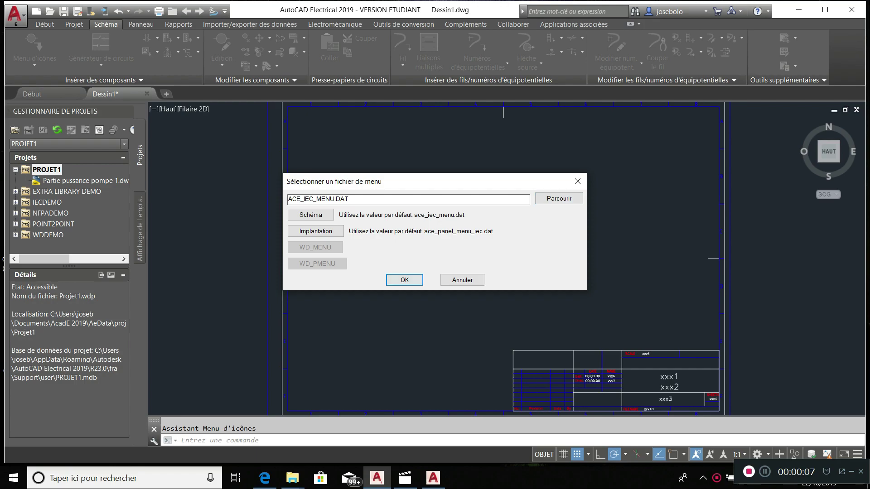
left_click(404, 280)
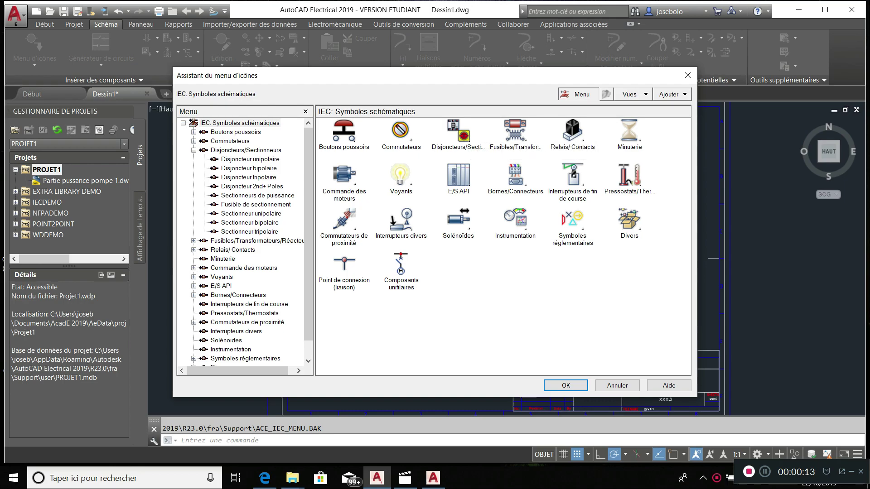
left_click(458, 132)
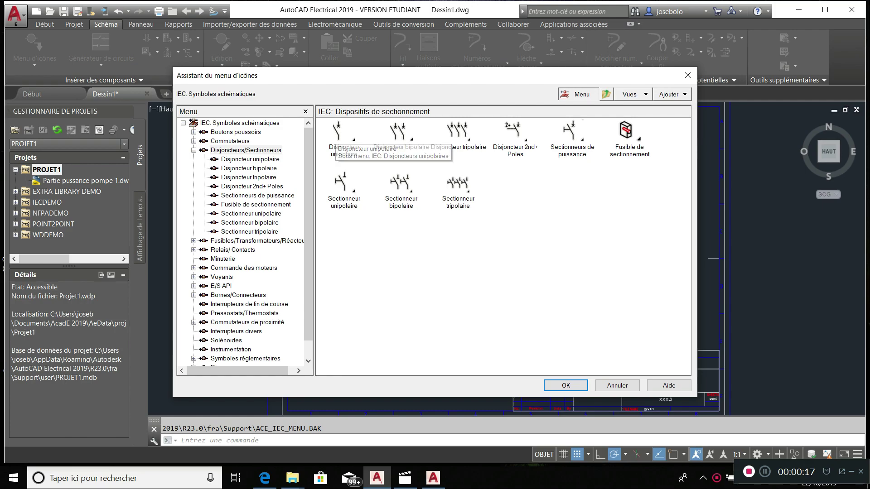
left_click(337, 132)
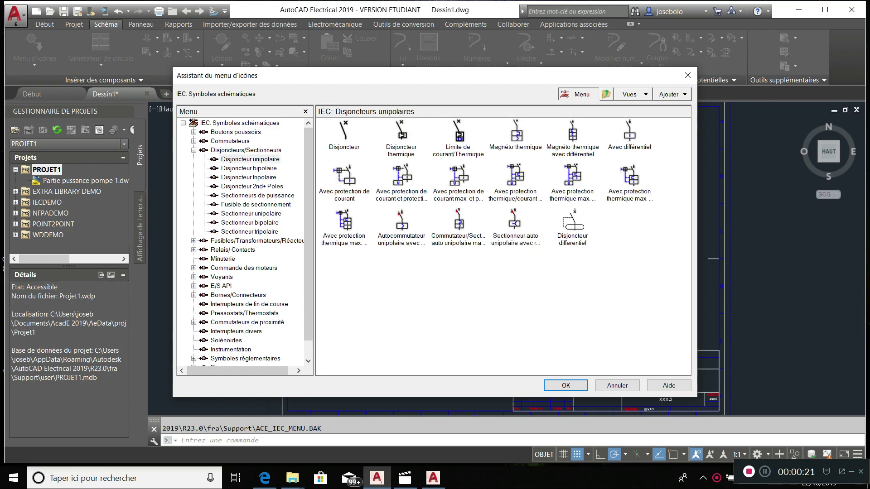
Step: Start a new component icon named "Disjoncteur magneto thermique differentiel" with the image disjoncteurdiffrentielmagnetothermiquemono.png
left_click(673, 94)
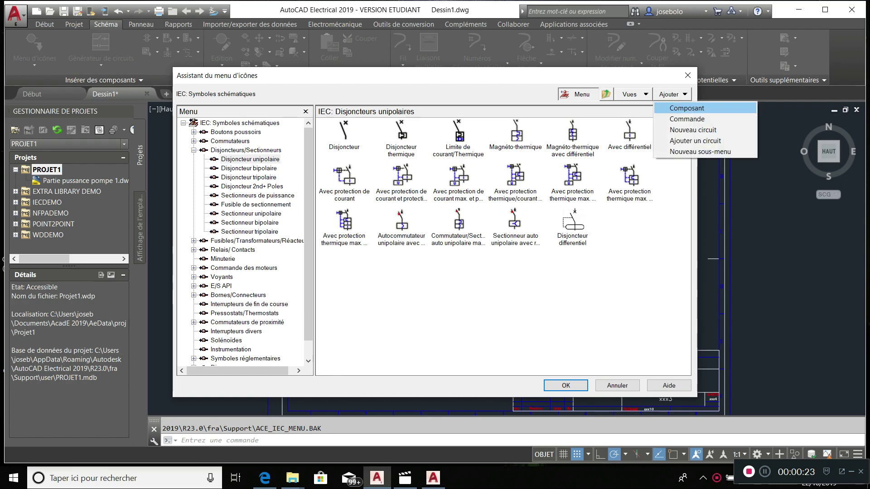
left_click(687, 108)
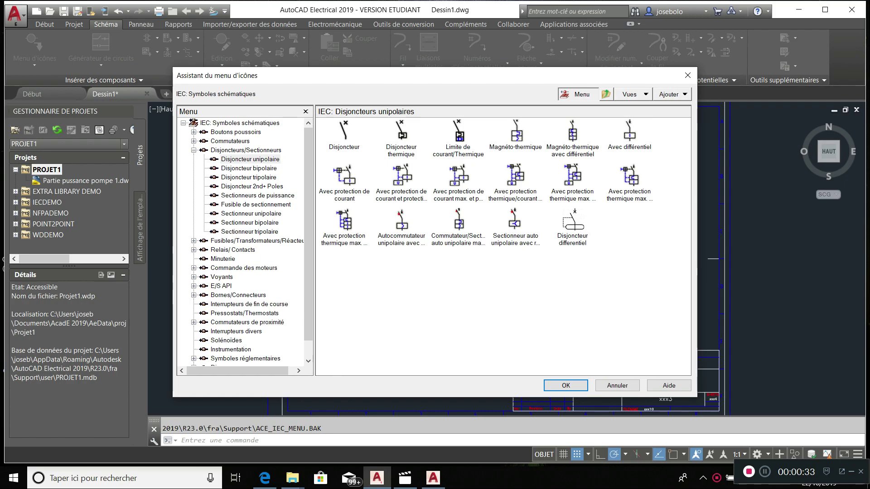
left_click(670, 94)
left_click(684, 108)
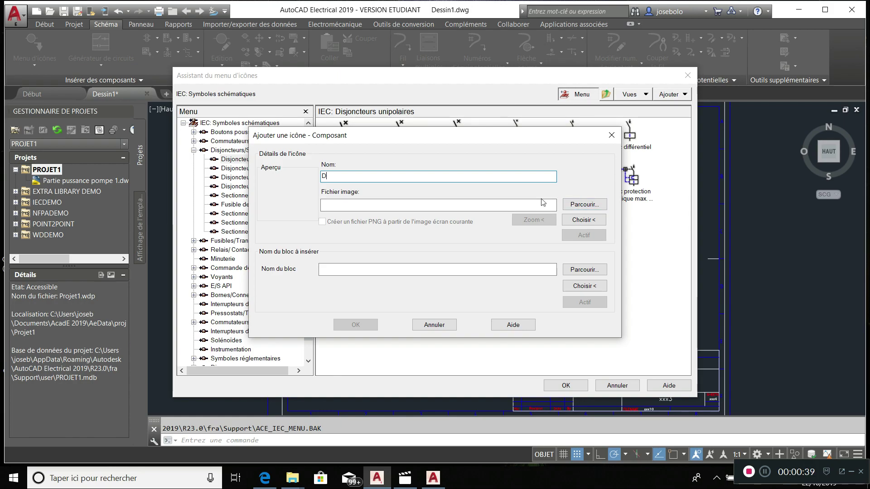
type("Disjoncteur magneto therm")
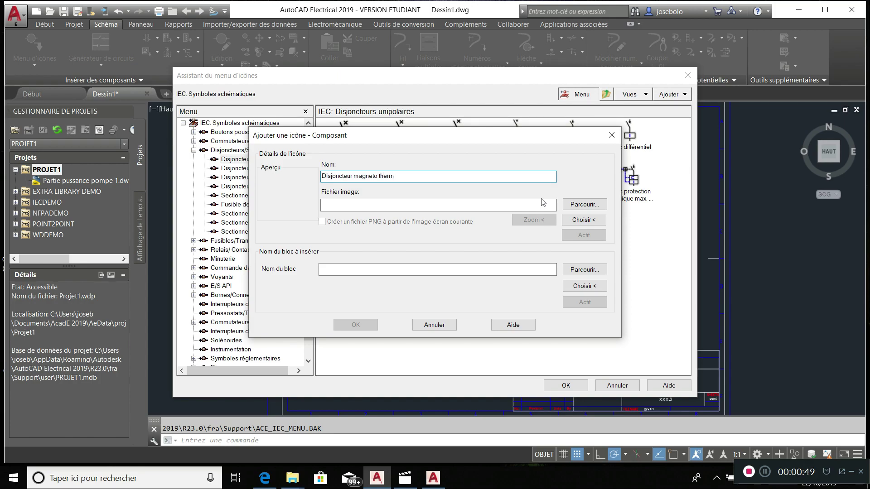
type("ique differentiel")
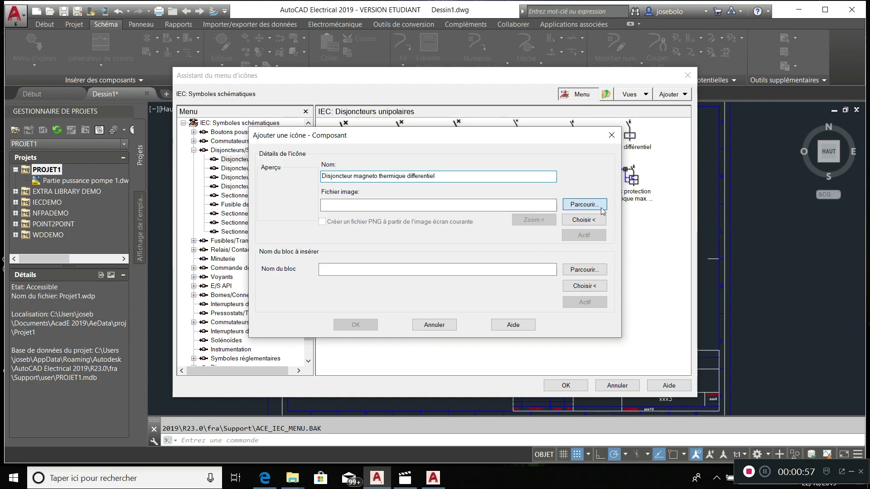
left_click(584, 205)
left_click(376, 263)
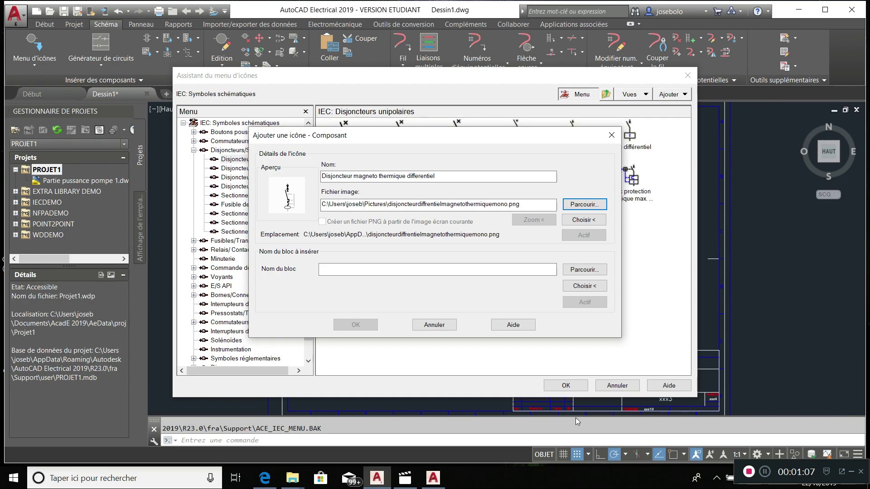
Step: Assign the block VCB11Q13fr.dwg from the iec2 library to the new icon, and save the icon menu
left_click(586, 271)
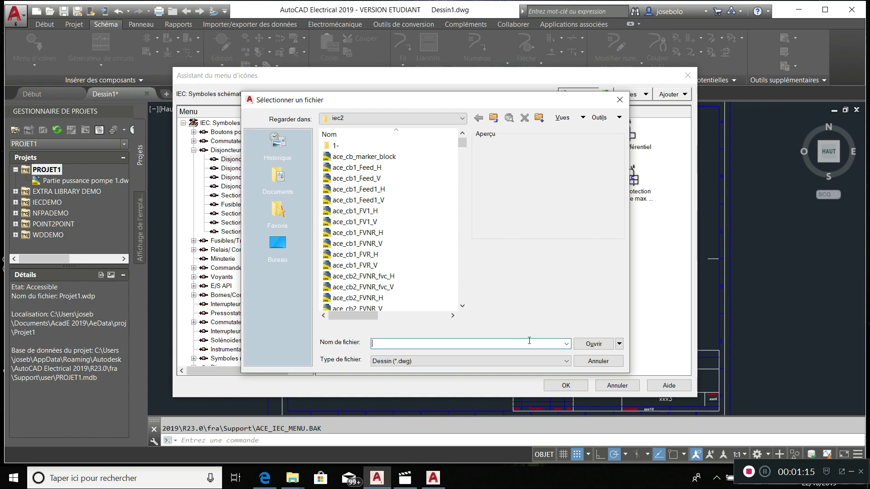
type("VC")
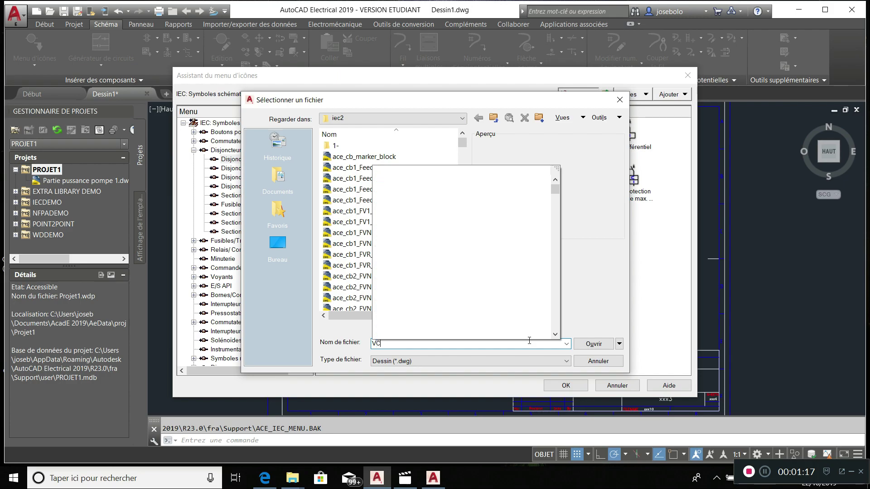
type("BQ")
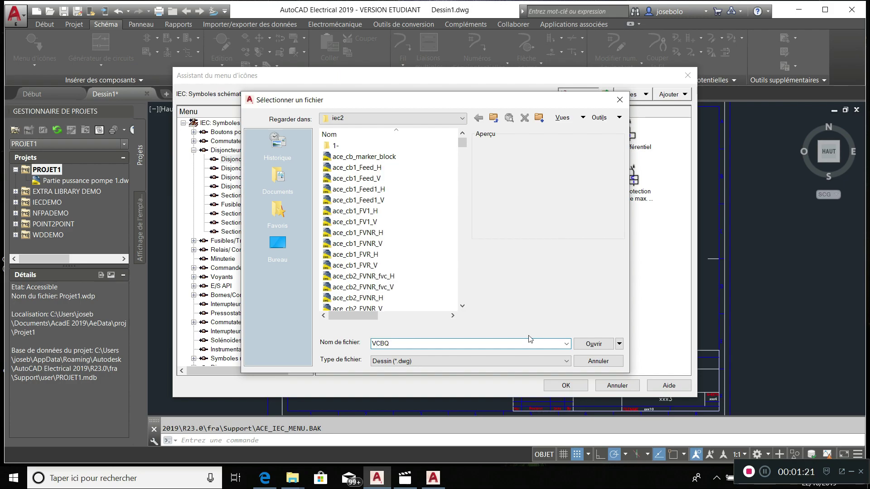
key("BackSpace")
type("11")
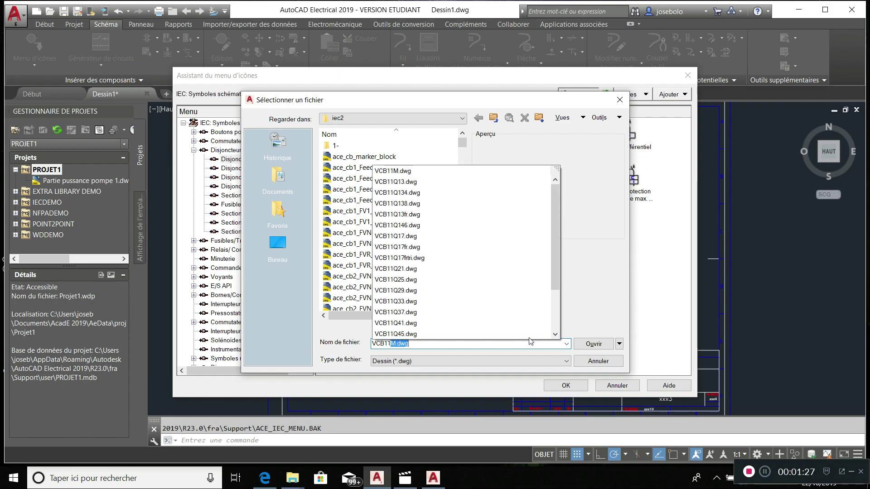
type("Q13")
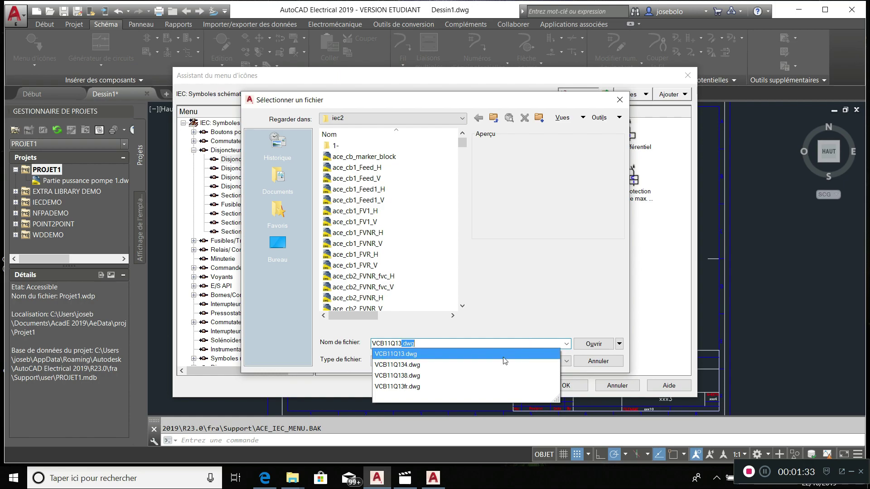
left_click(480, 389)
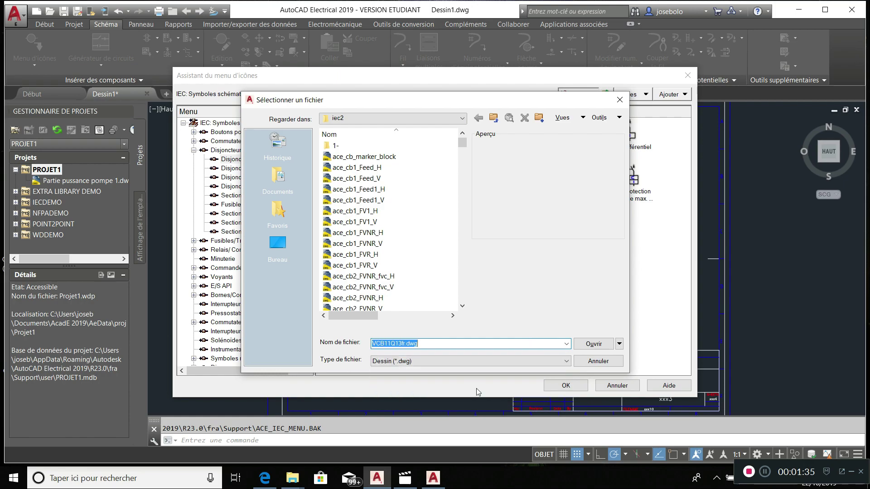
left_click(594, 344)
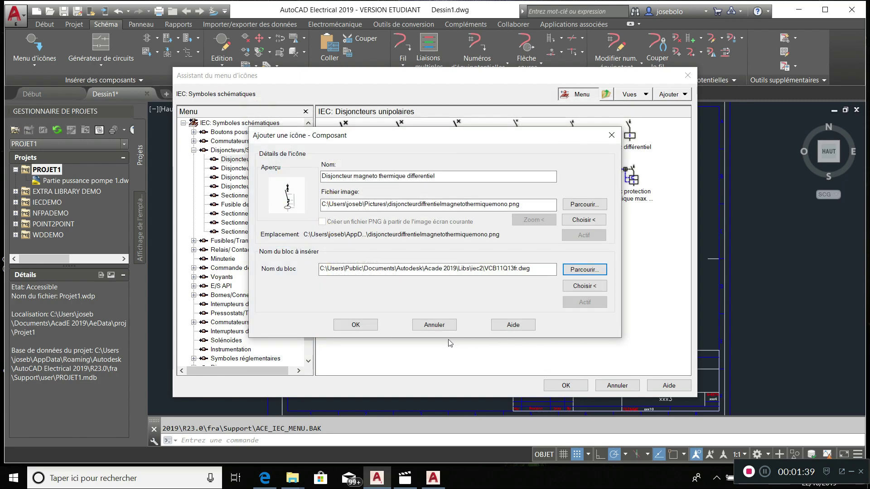
left_click(355, 325)
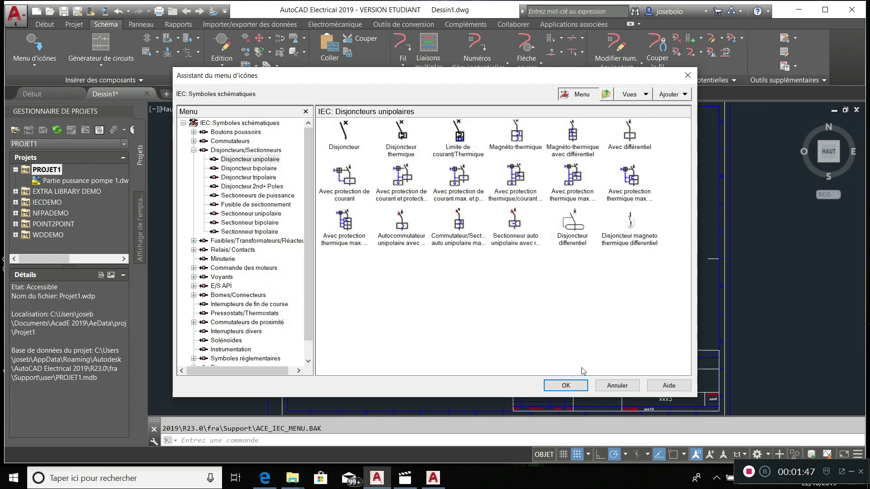
left_click(564, 387)
Step: Insert the single-pole Disjoncteur magneto thermique differentiel in the empty upper-middle area of the sheet, and cancel entering its component data
left_click(37, 50)
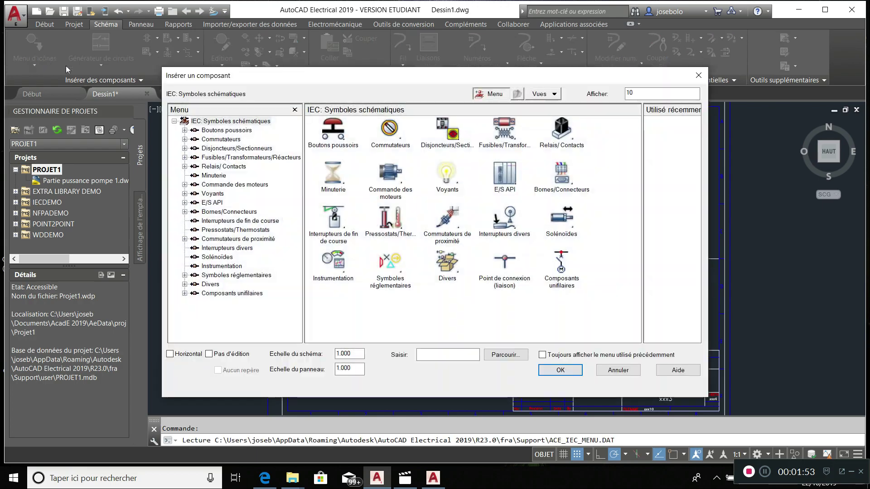
left_click(456, 136)
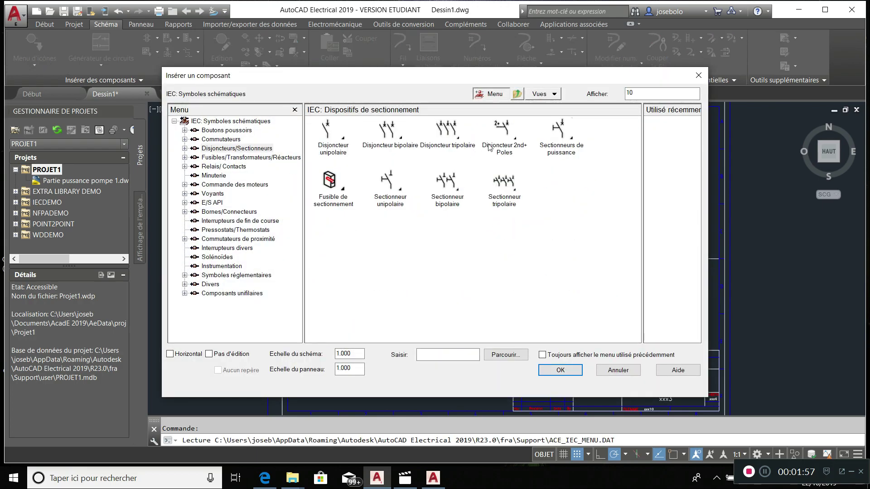
left_click(335, 139)
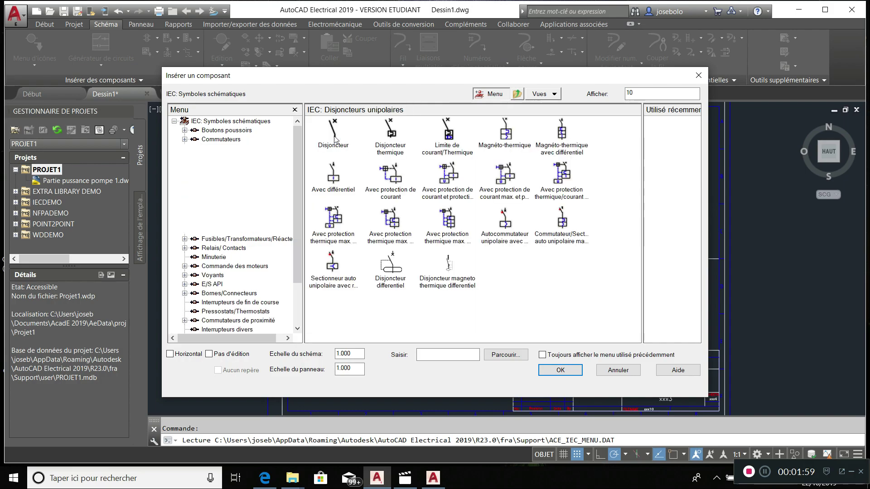
left_click(444, 270)
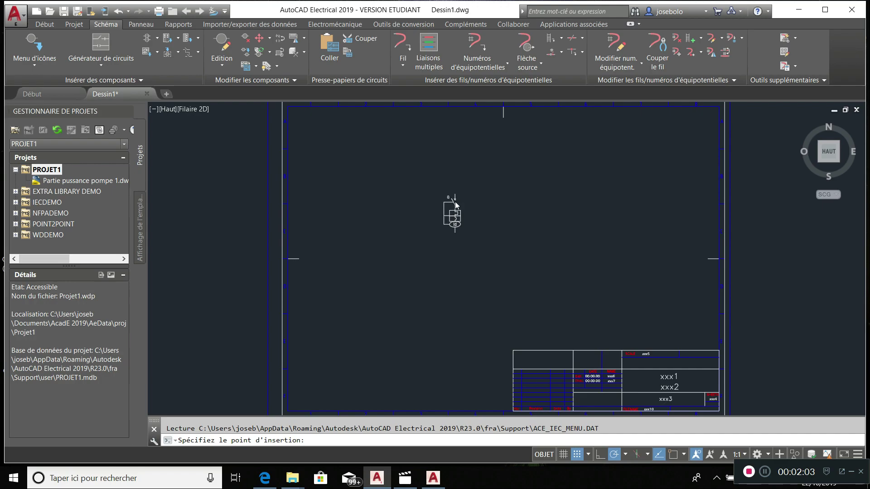
left_click(455, 202)
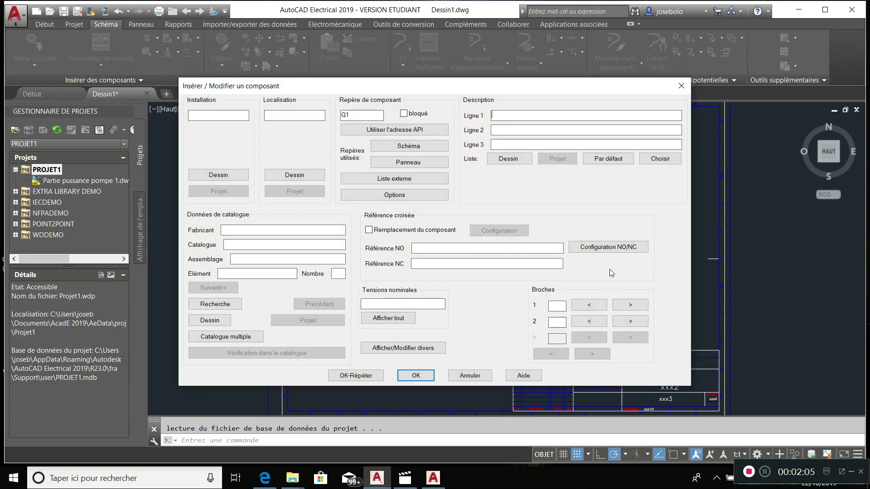
left_click(470, 376)
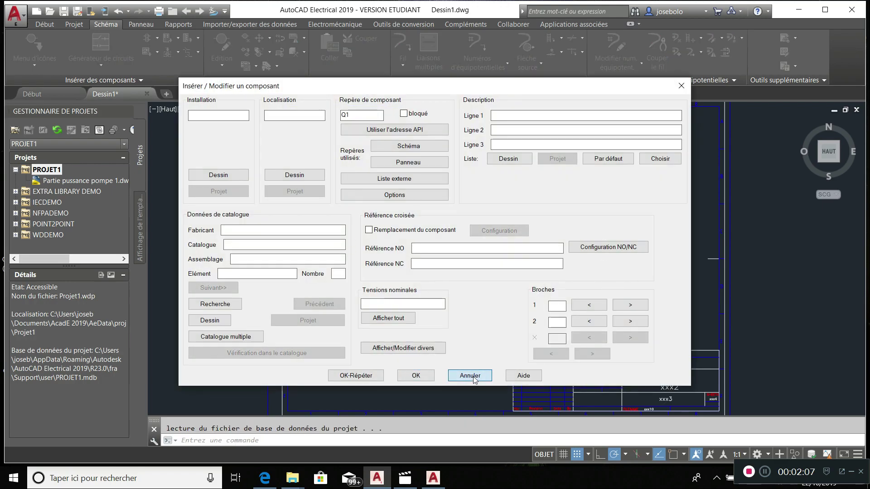